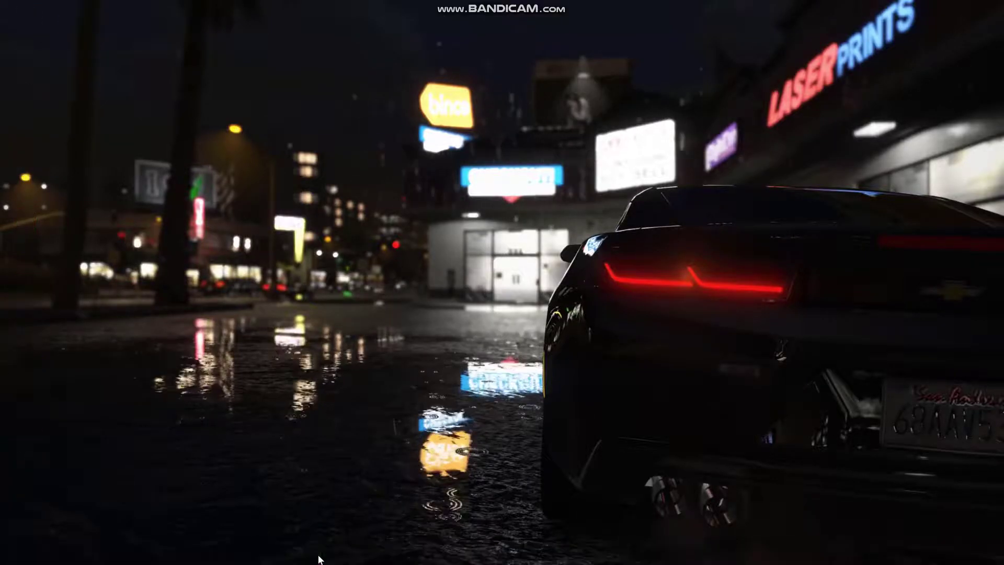
# - Download the Script Hook V 1.0.1290.1 archive from the developer's page and save it to the Desktop
pyautogui.click(302, 546)
pyautogui.click(302, 546)
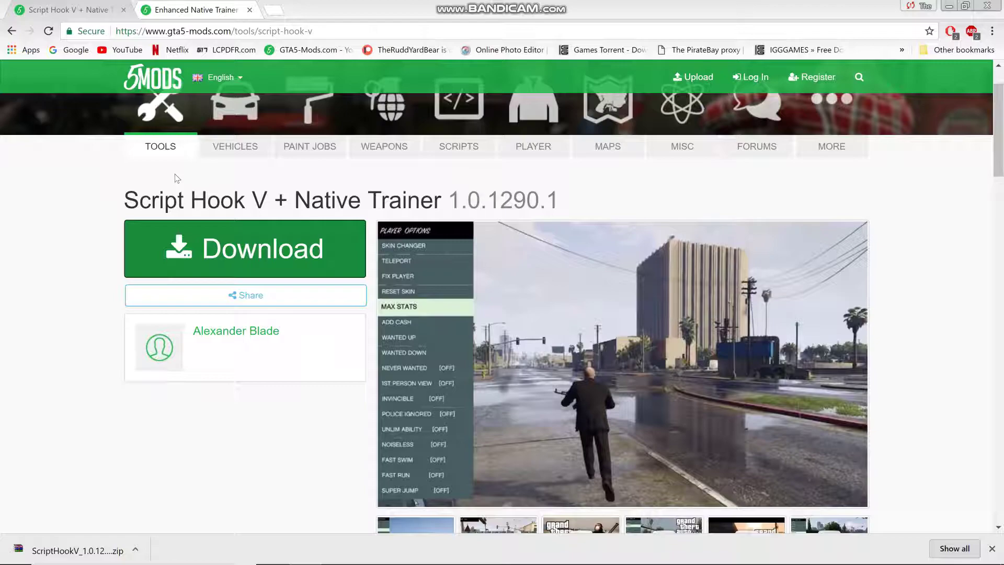
pyautogui.click(211, 241)
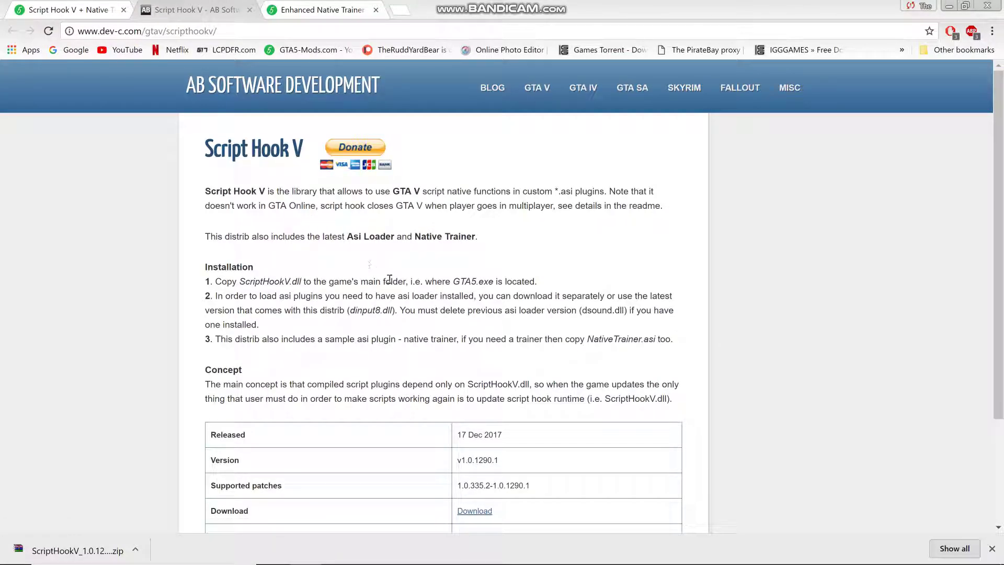
pyautogui.scroll(-3, 376, 271)
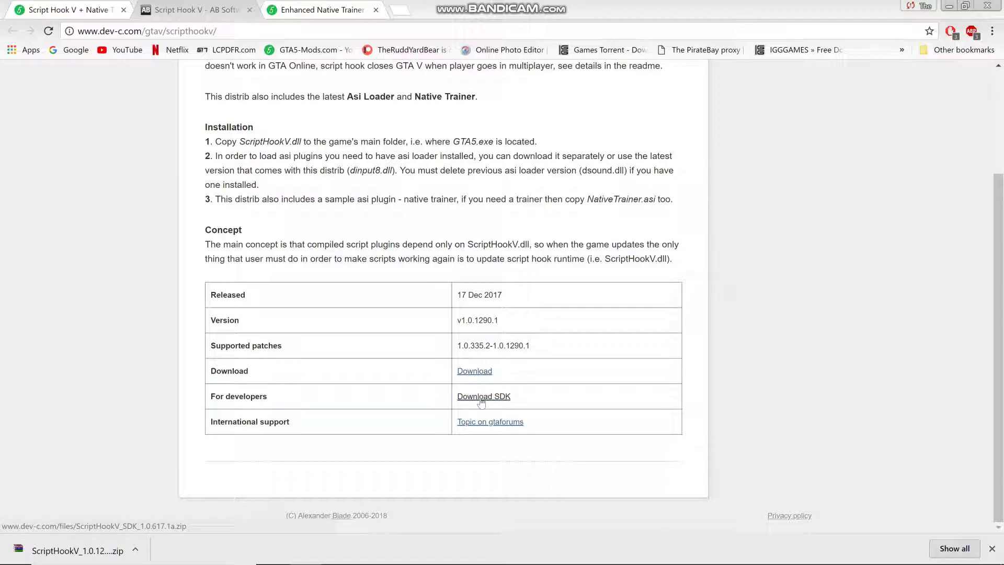
pyautogui.click(475, 371)
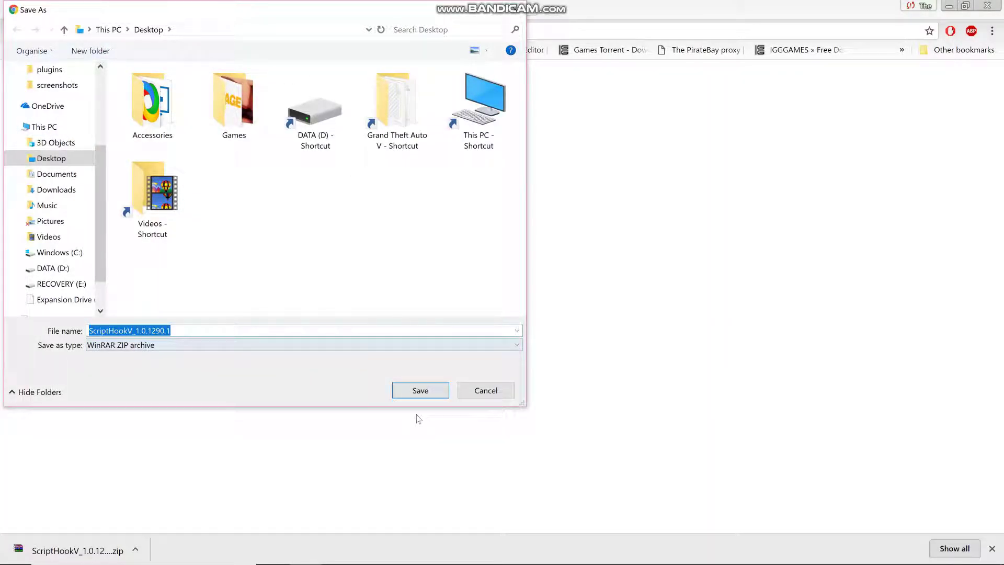
pyautogui.click(420, 391)
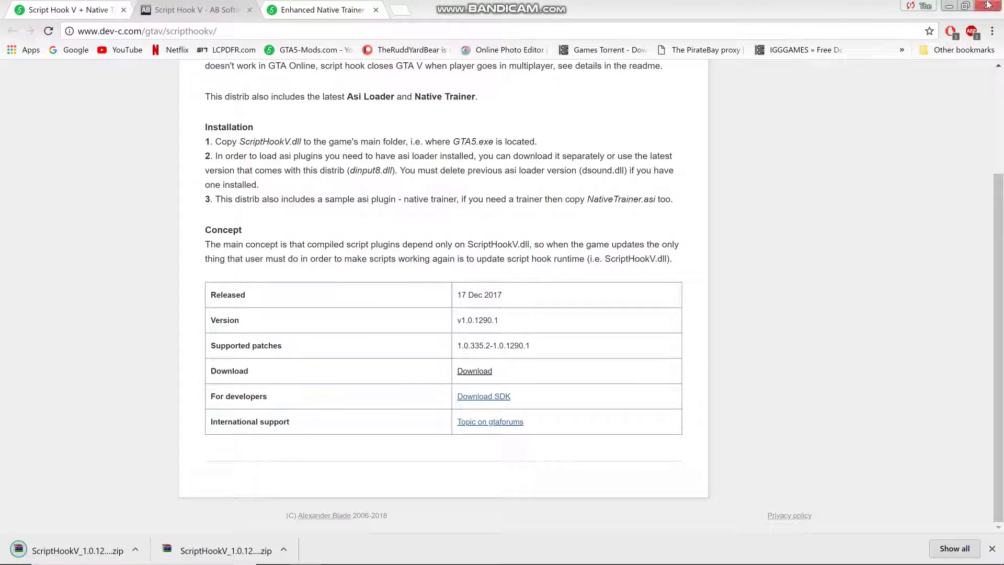
pyautogui.click(955, 7)
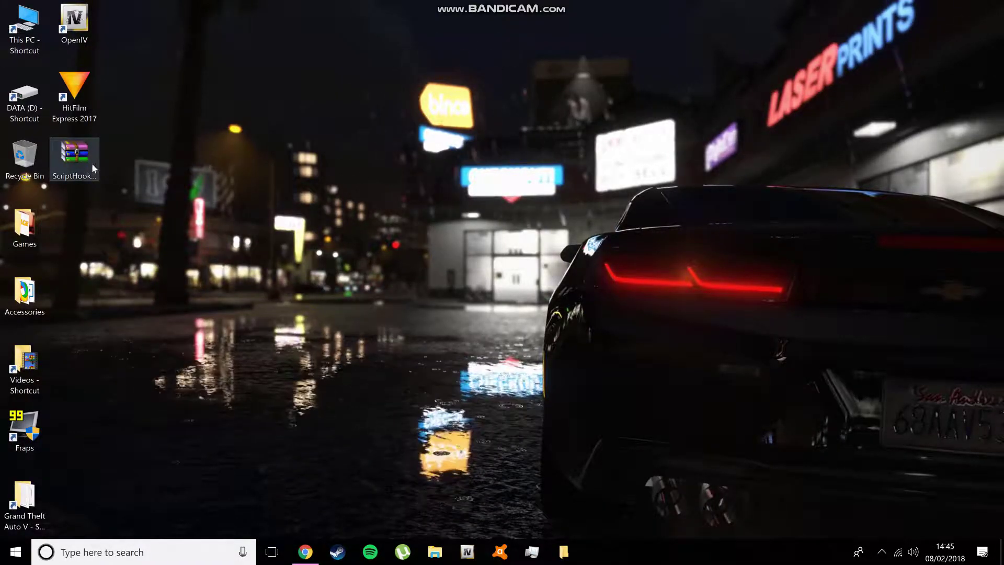
# - Extract the downloaded Script Hook V archive into a ScriptHookV_1.0.1290.1 folder on the Desktop and close the archive
pyautogui.moveTo(86, 158); pyautogui.dragTo(383, 138)
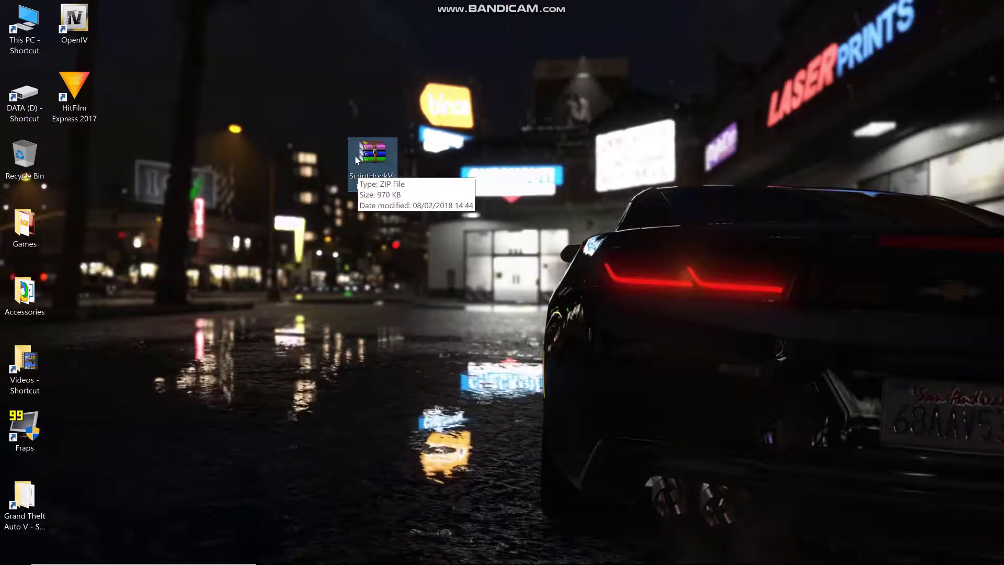
pyautogui.doubleClick(369, 155)
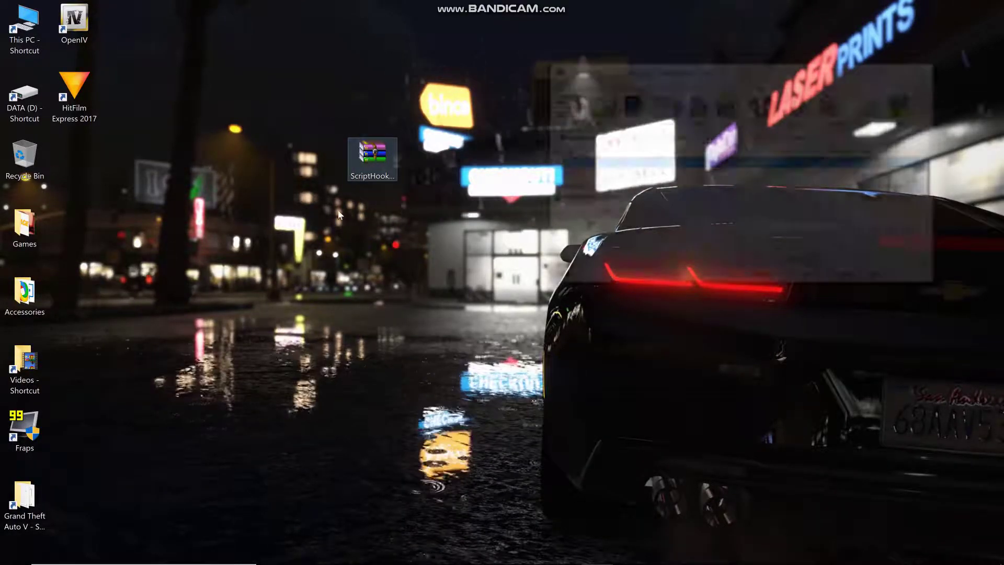
pyautogui.click(605, 114)
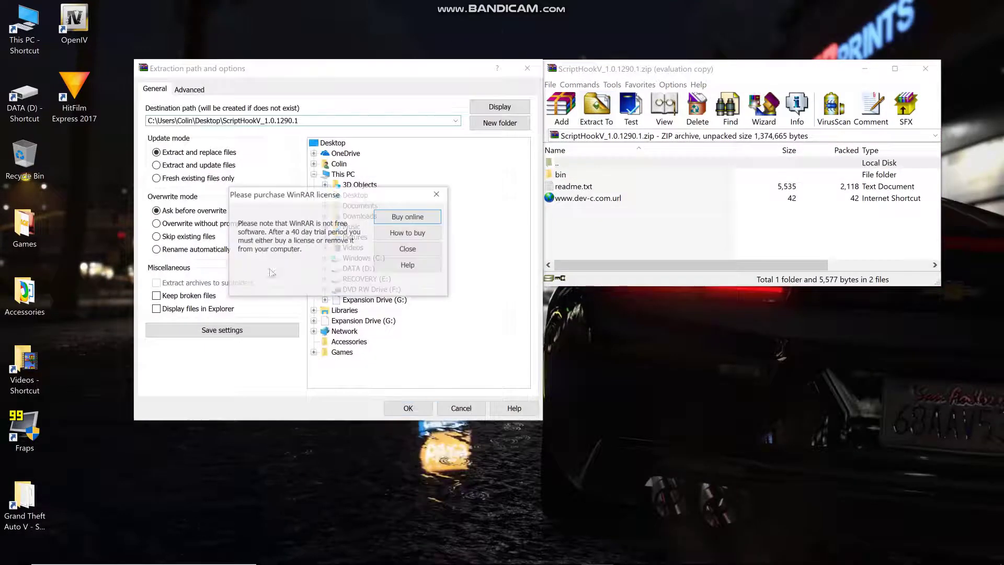
pyautogui.click(429, 251)
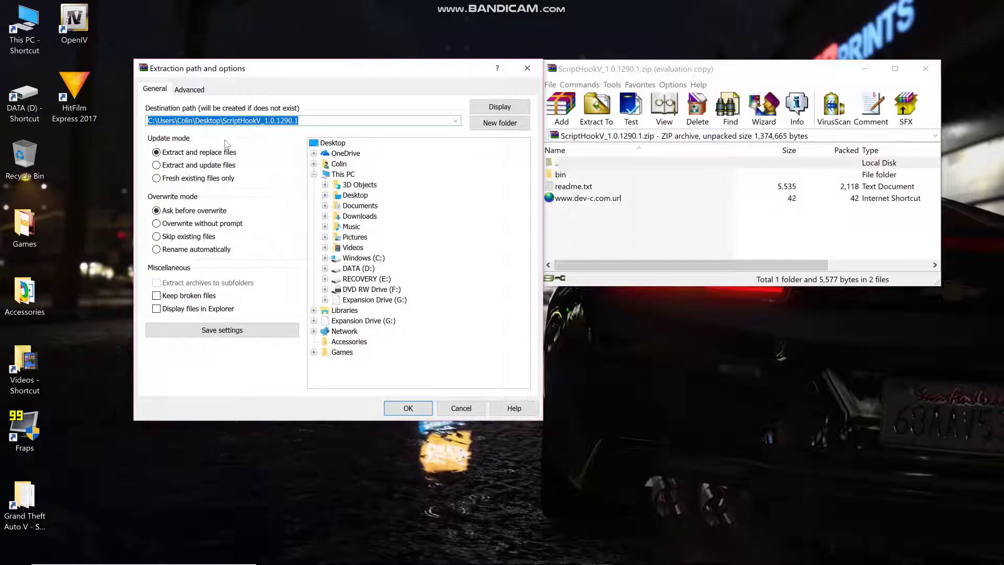
pyautogui.click(409, 407)
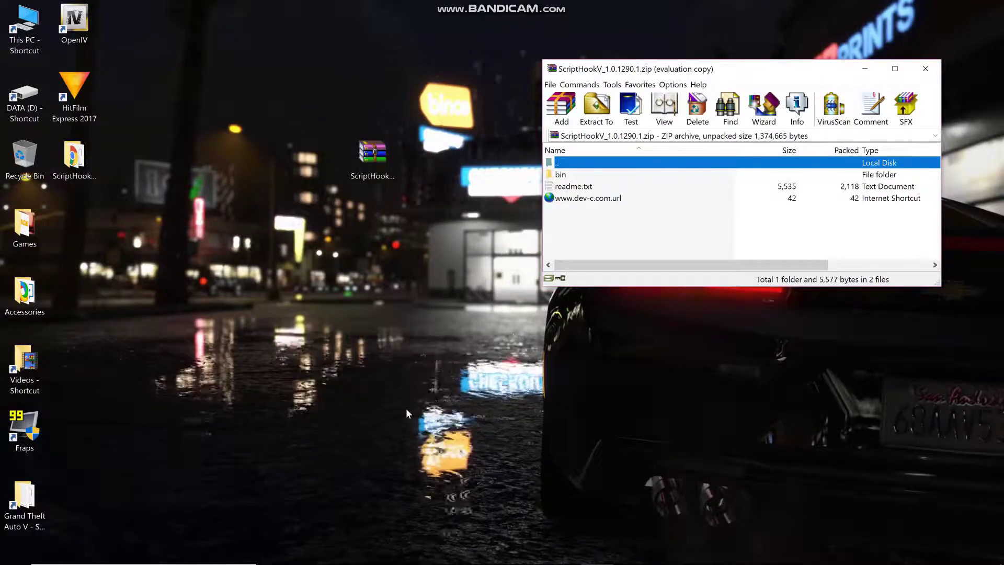
pyautogui.click(935, 70)
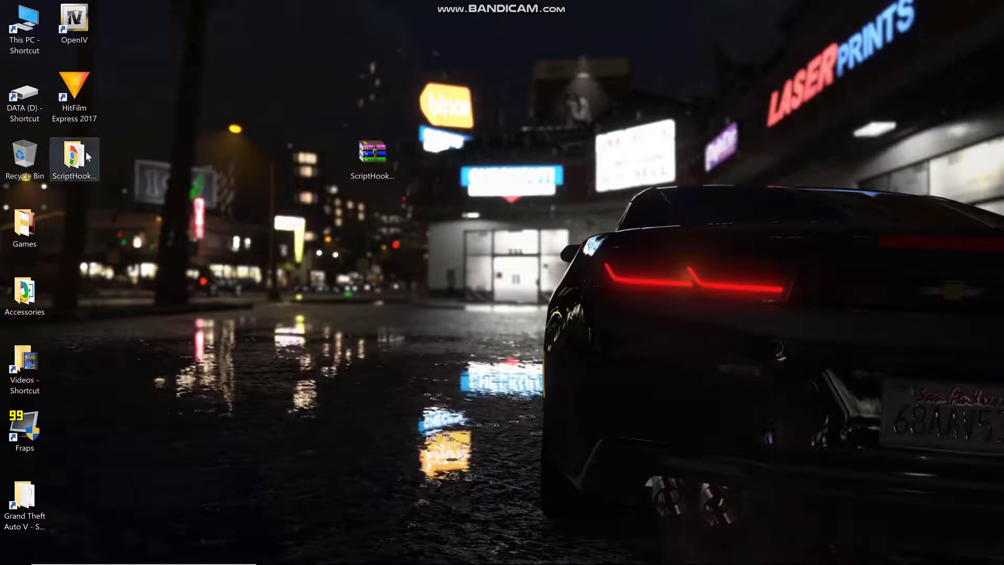
# - Open the extracted ScriptHookV_1.0.1290.1 folder and read the native trainer's controls and feature list in its readme
pyautogui.moveTo(74, 156); pyautogui.dragTo(436, 157)
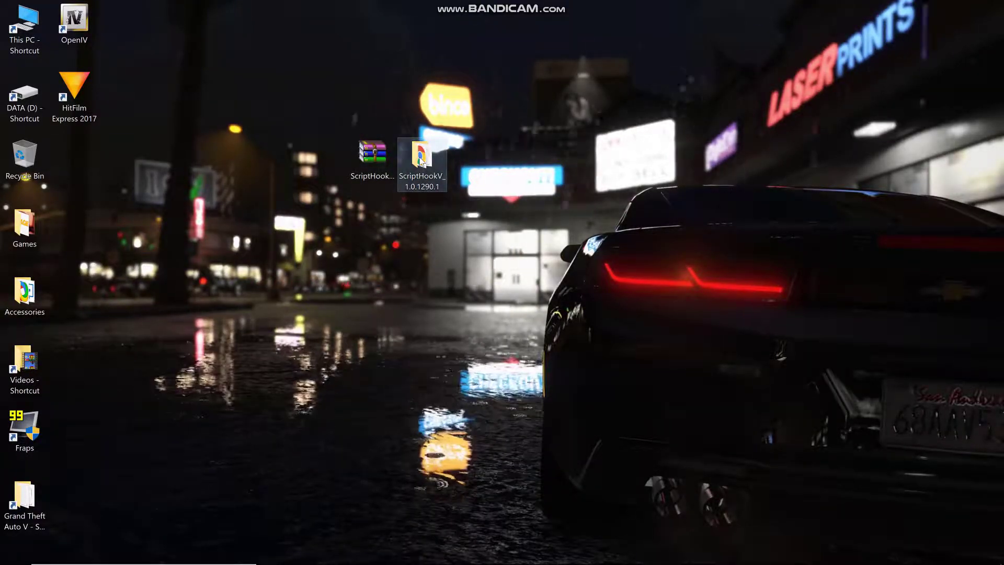
pyautogui.doubleClick(421, 161)
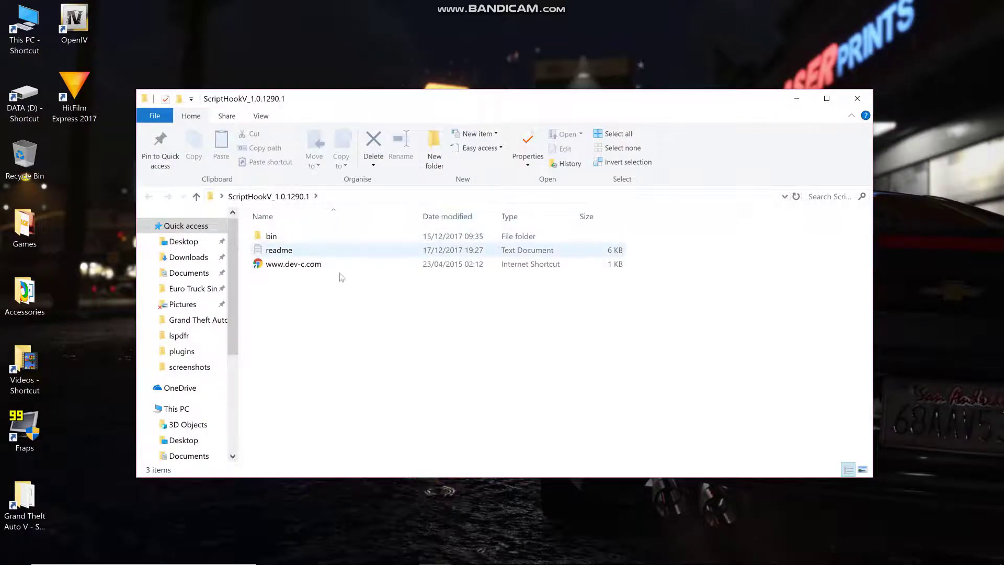
pyautogui.doubleClick(296, 251)
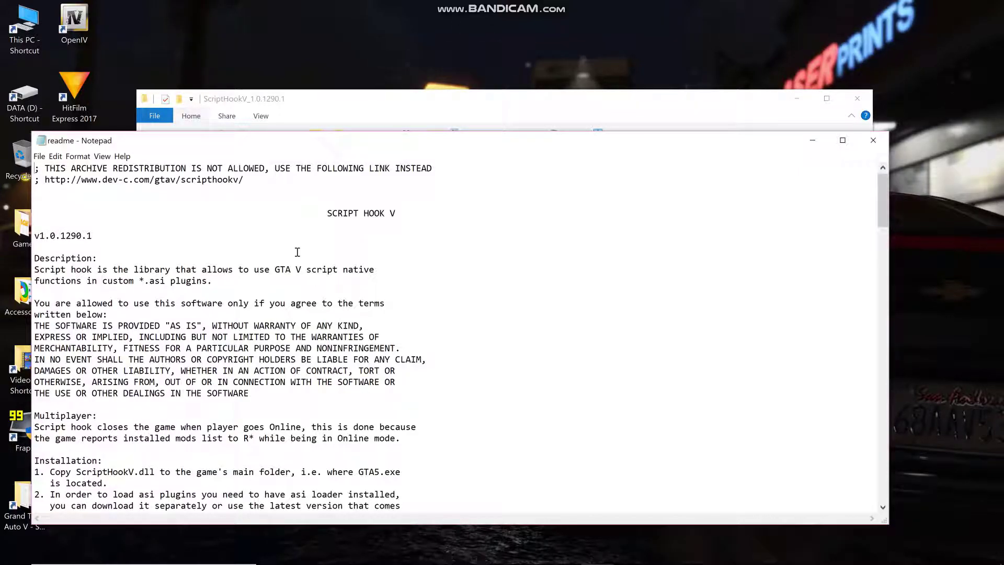
pyautogui.scroll(-3, 297, 252)
pyautogui.scroll(-20, 297, 252)
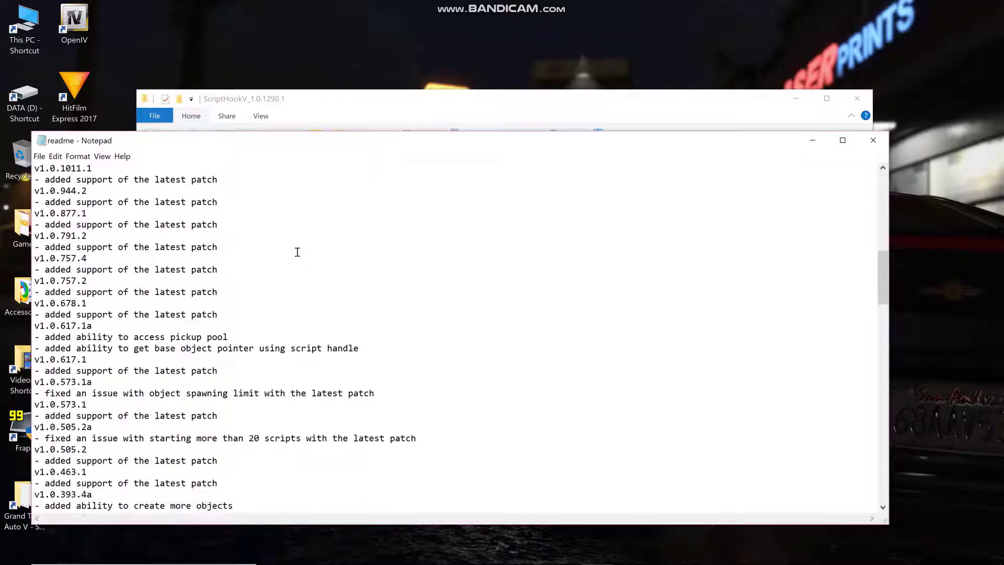
pyautogui.scroll(-20, 297, 252)
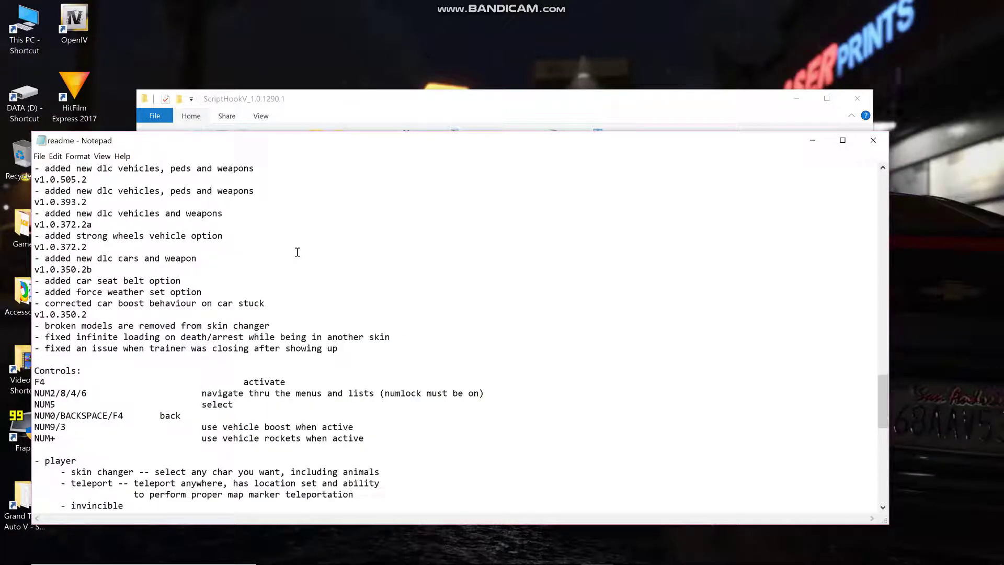
pyautogui.scroll(-4, 297, 252)
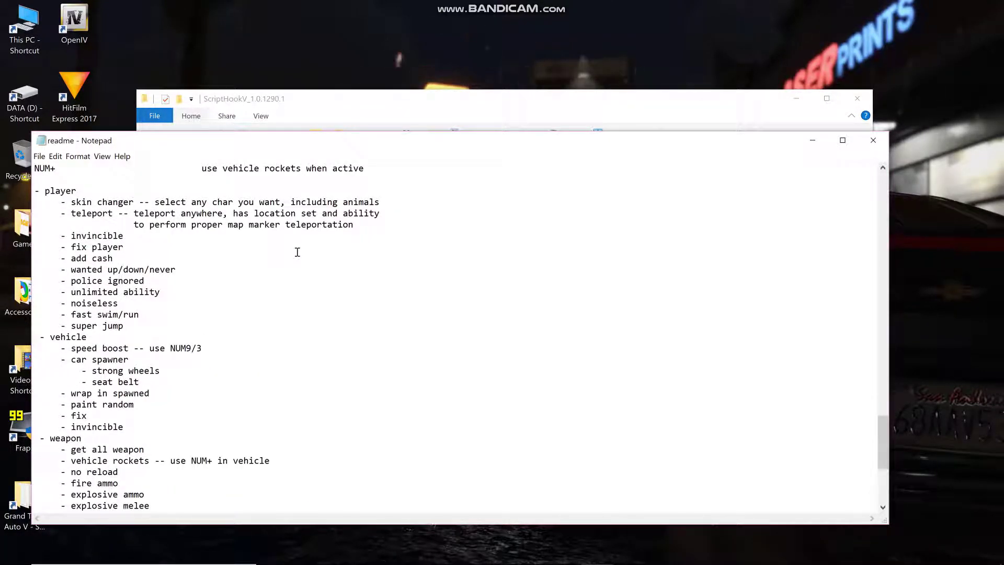
pyautogui.scroll(5, 297, 252)
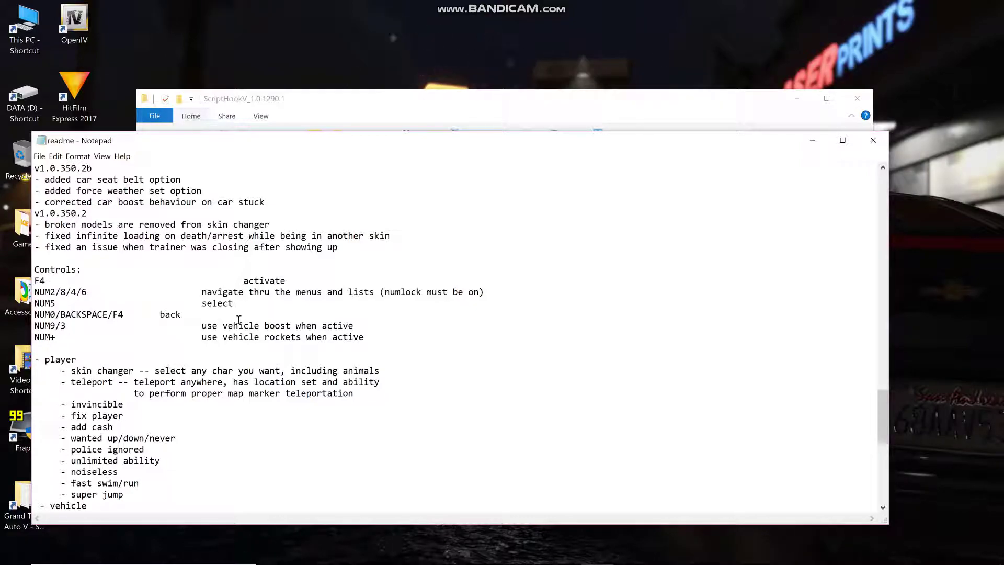
pyautogui.click(872, 140)
# - Open the bin folder of the extracted files and point out ScriptHookV.dll and dinput8.dll
pyautogui.doubleClick(270, 236)
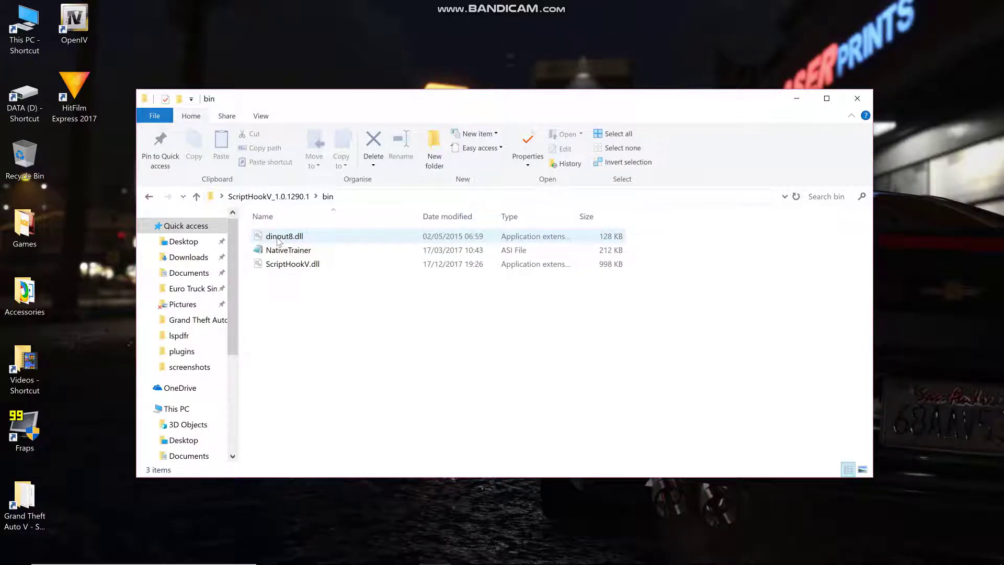
pyautogui.moveTo(278, 241)
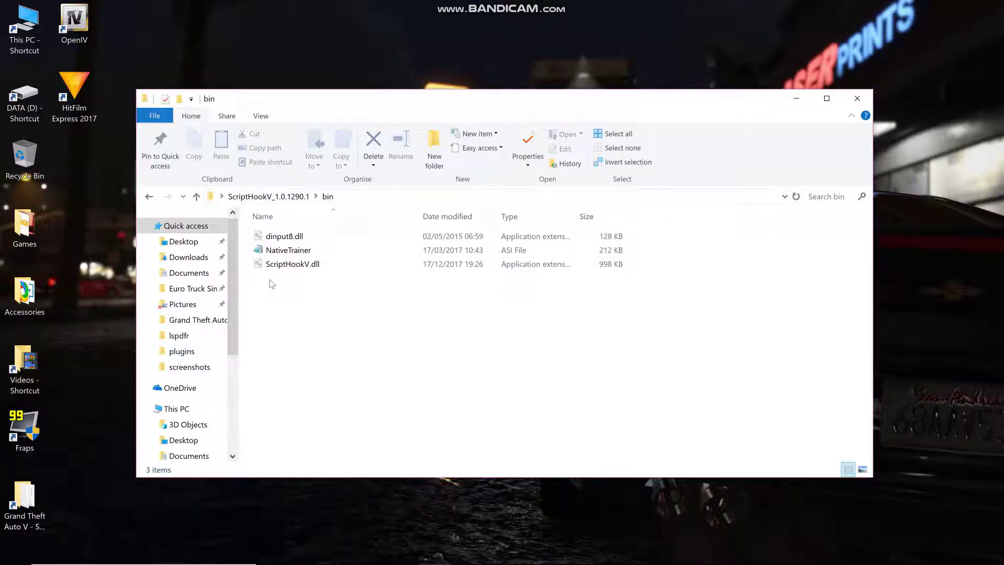
pyautogui.click(285, 237)
pyautogui.click(285, 264)
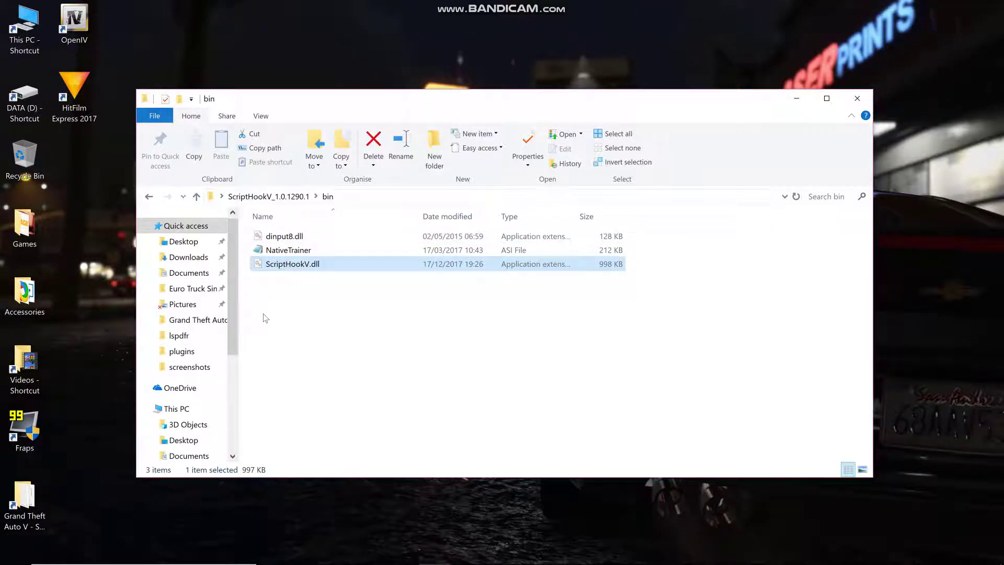
pyautogui.click(266, 318)
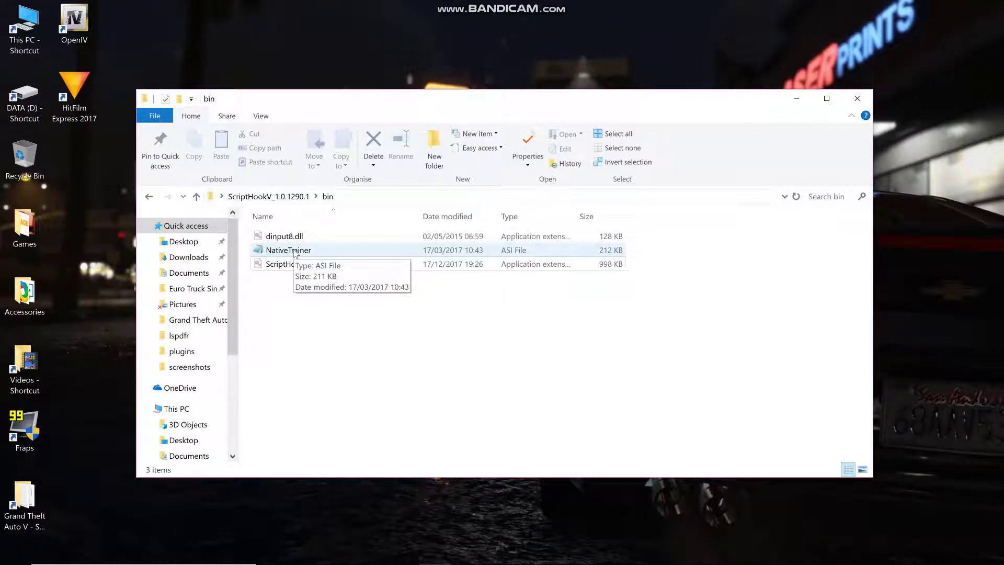
pyautogui.click(284, 267)
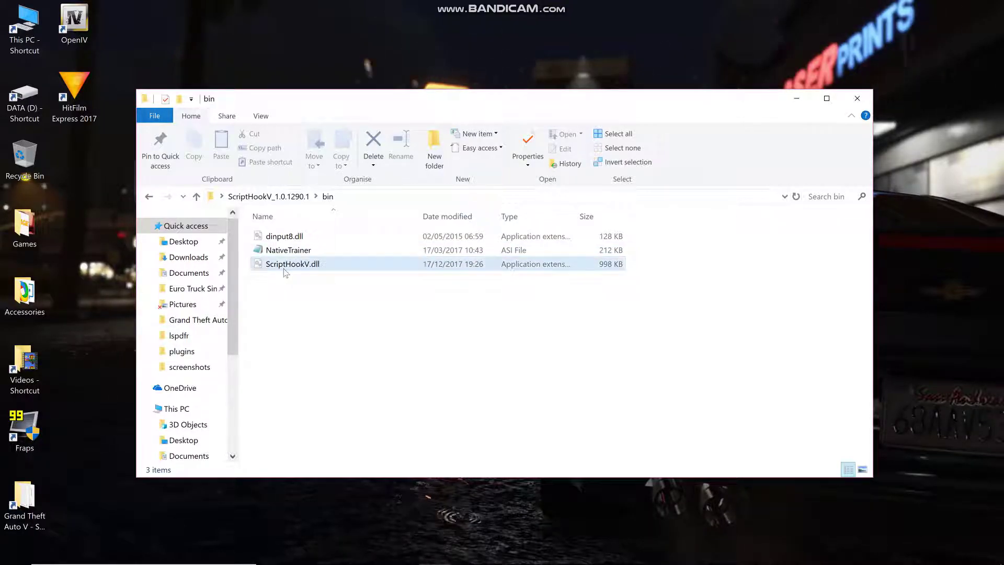
pyautogui.click(284, 236)
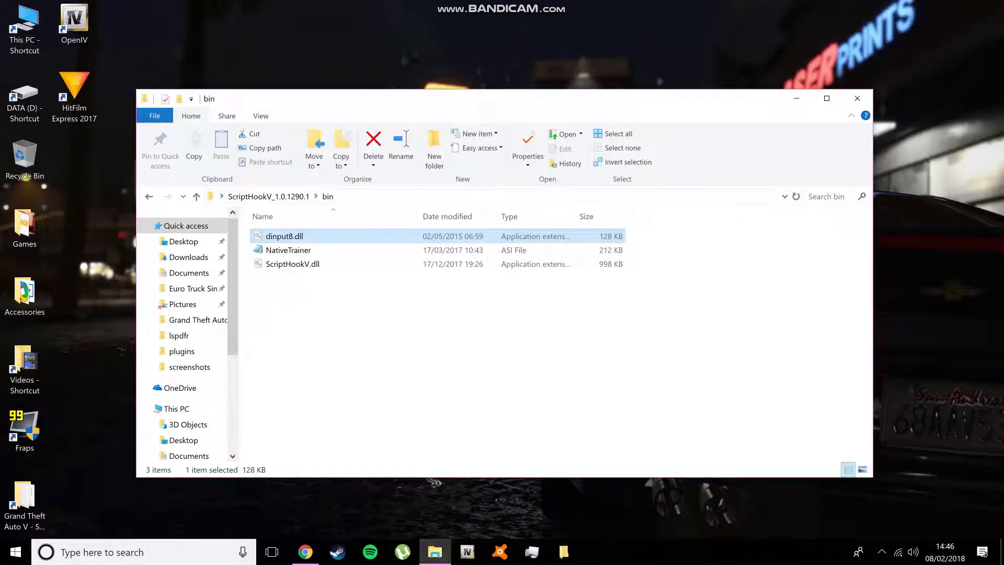
# - Open the Grand Theft Auto V game folder and arrange its window so the bin folder's files stay reachable
pyautogui.click(564, 551)
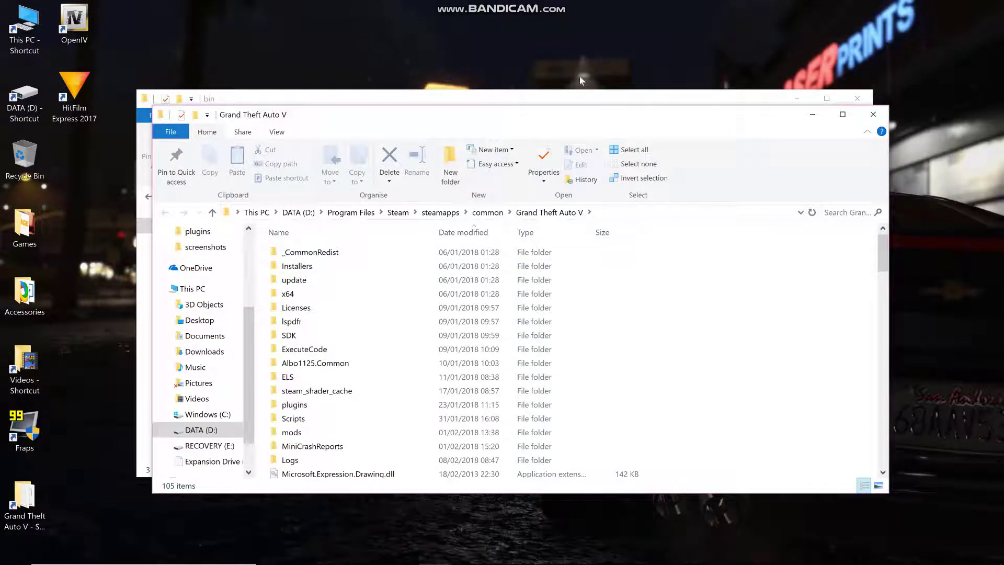
pyautogui.moveTo(545, 116); pyautogui.dragTo(616, 20)
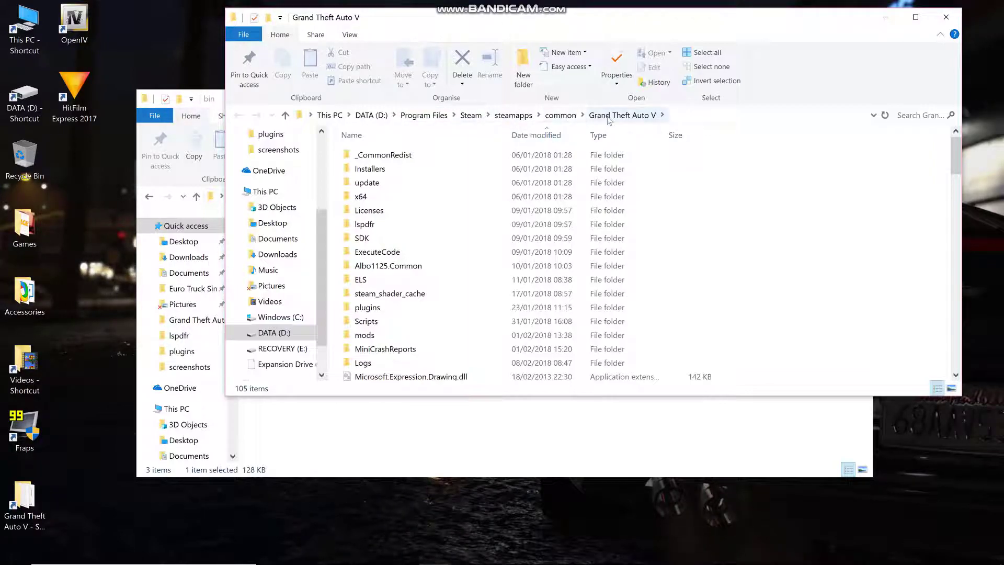
pyautogui.moveTo(480, 19); pyautogui.dragTo(597, 21)
# - Check the Grand Theft Auto V folder for the dinput8.dll and ScriptHookV.dll files contained in the bin folder
pyautogui.click(298, 231)
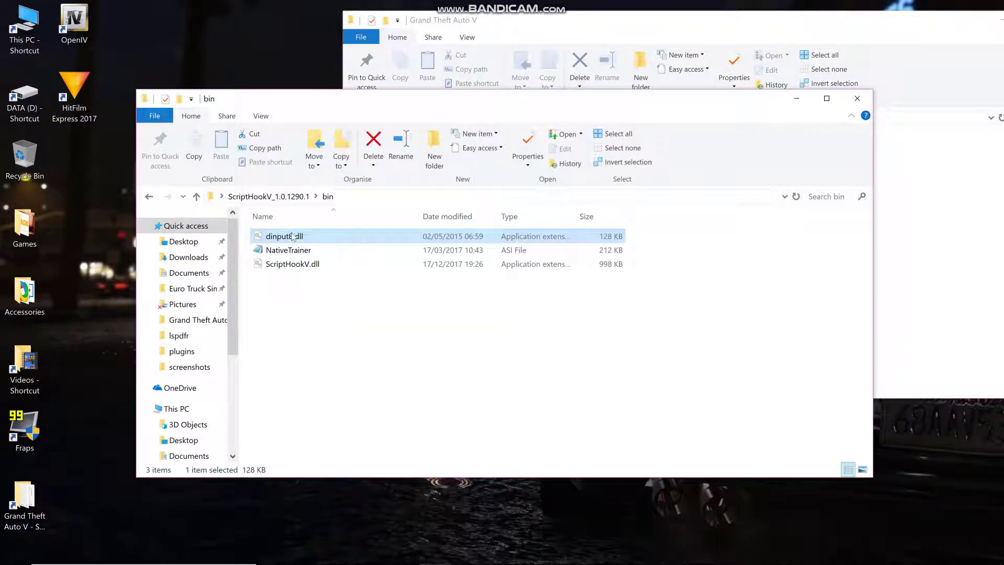
pyautogui.press('F2')
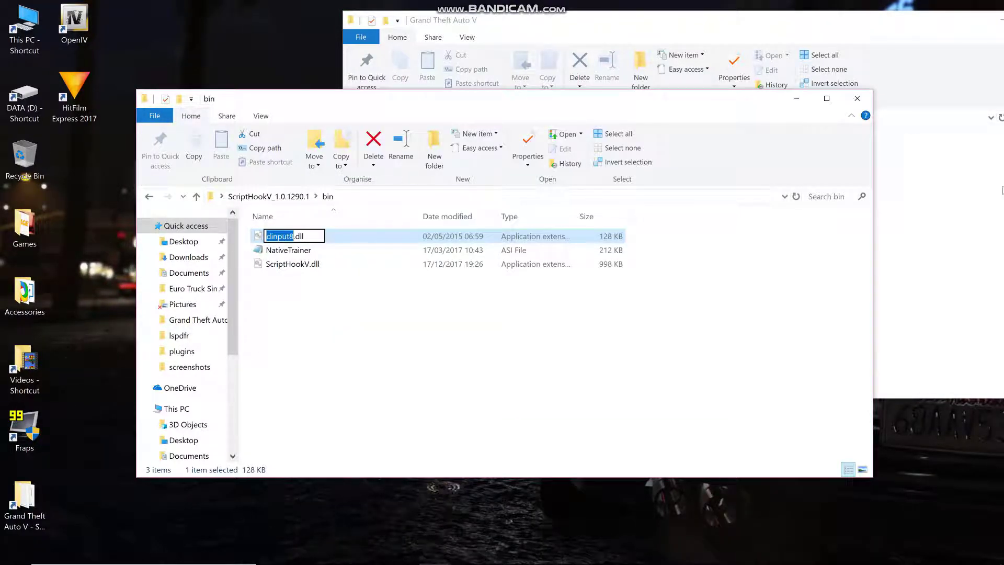
pyautogui.click(896, 30)
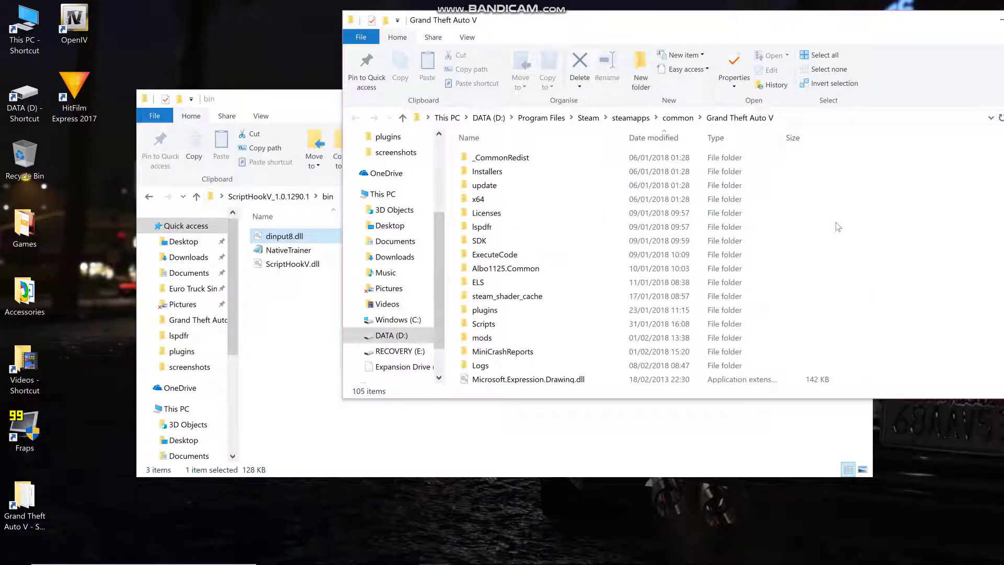
pyautogui.scroll(-15, 935, 209)
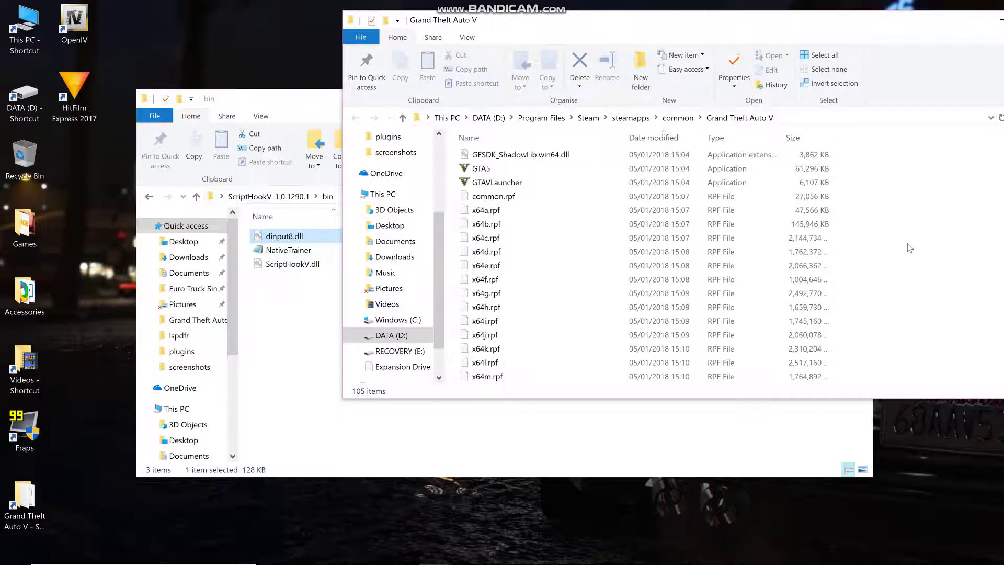
pyautogui.scroll(-1, 925, 247)
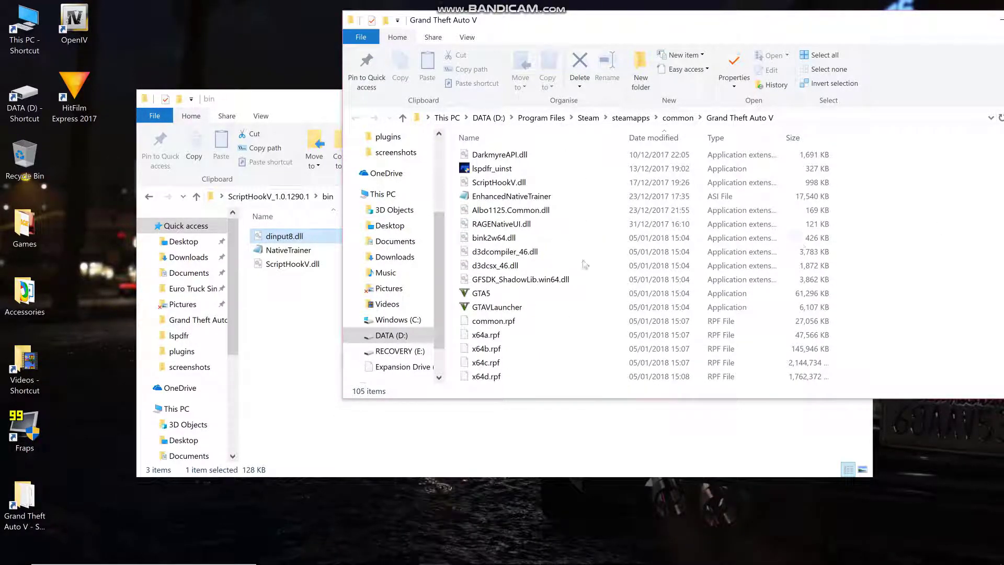
pyautogui.click(282, 264)
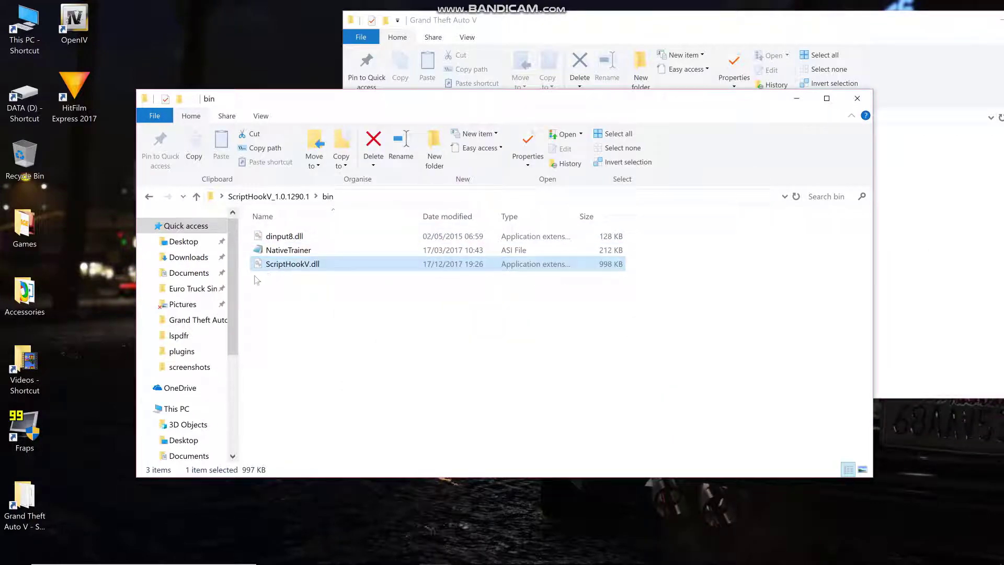
pyautogui.click(946, 225)
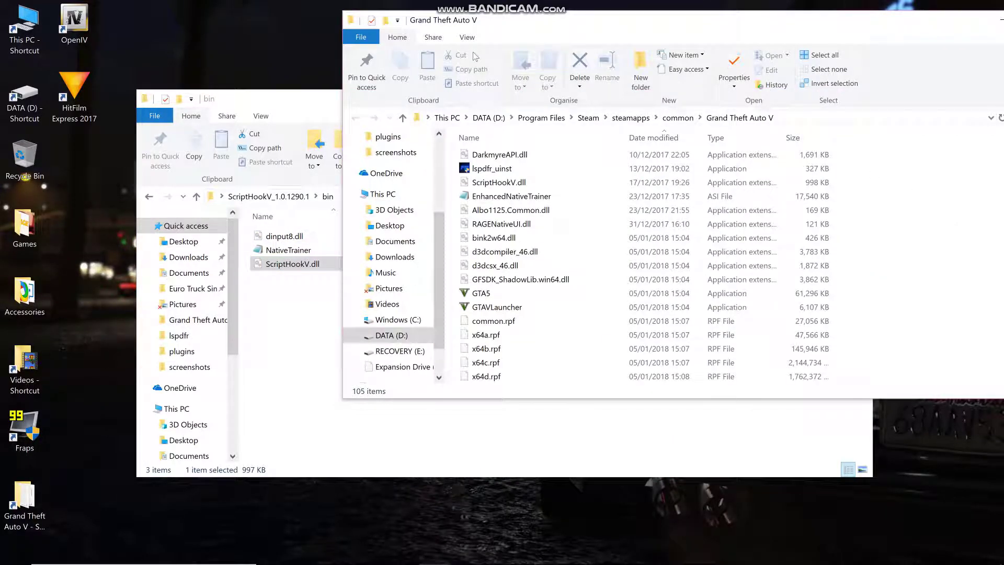
pyautogui.click(264, 105)
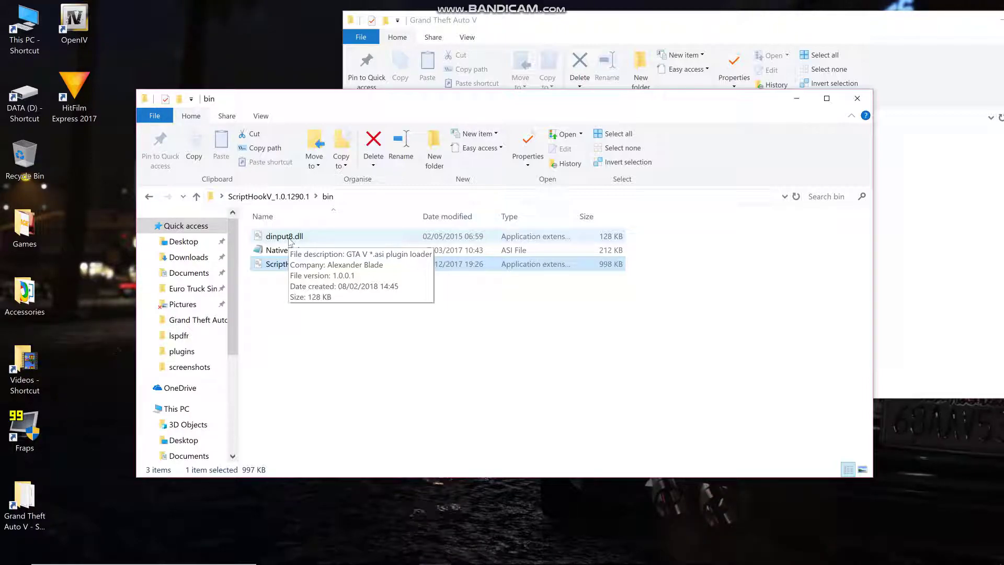
# - Close the bin folder, switch to Chrome and close both Script Hook V pages, keeping the Enhanced Native Trainer page on GTA5-Mods.com
pyautogui.click(870, 102)
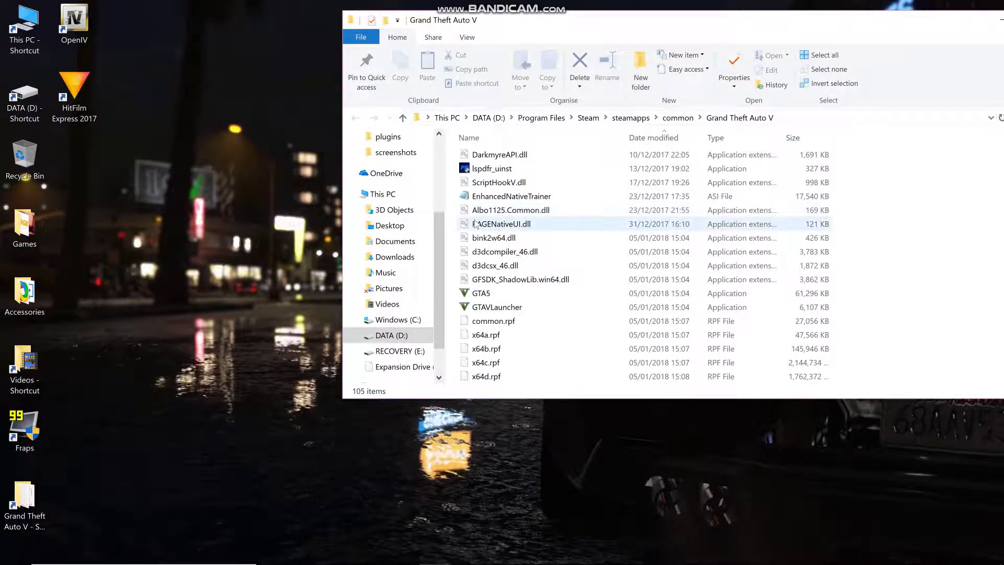
pyautogui.moveTo(329, 560)
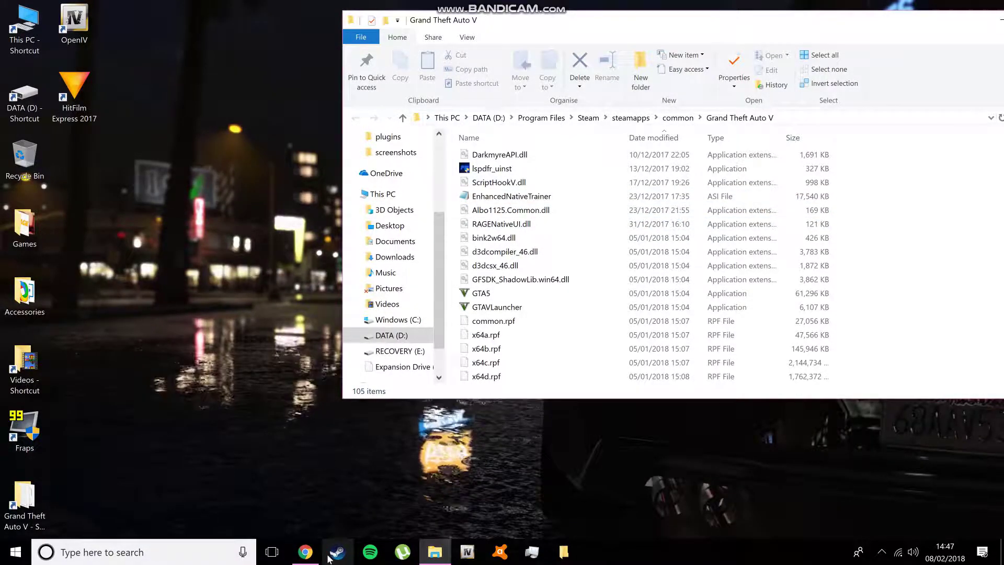
pyautogui.click(308, 552)
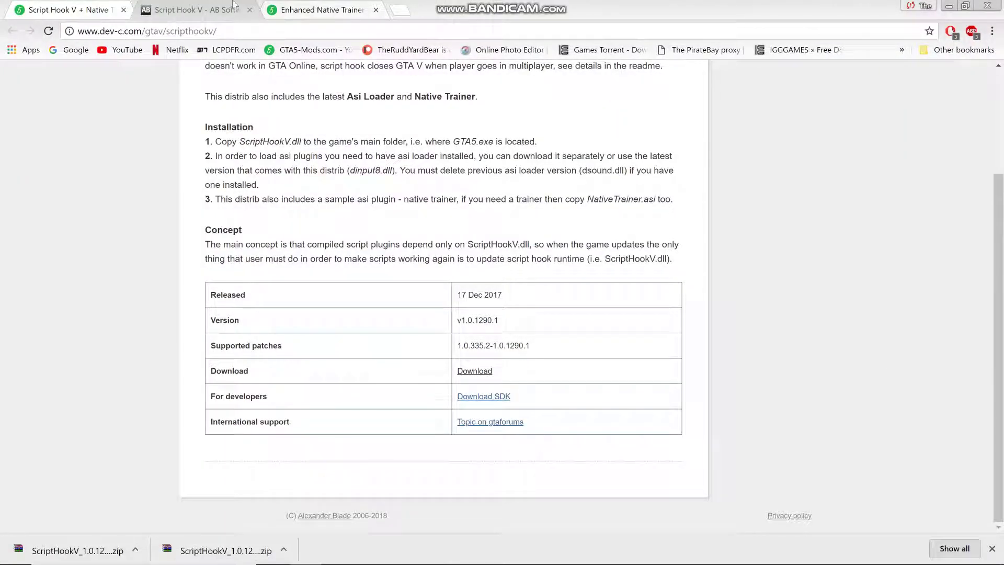
pyautogui.click(249, 10)
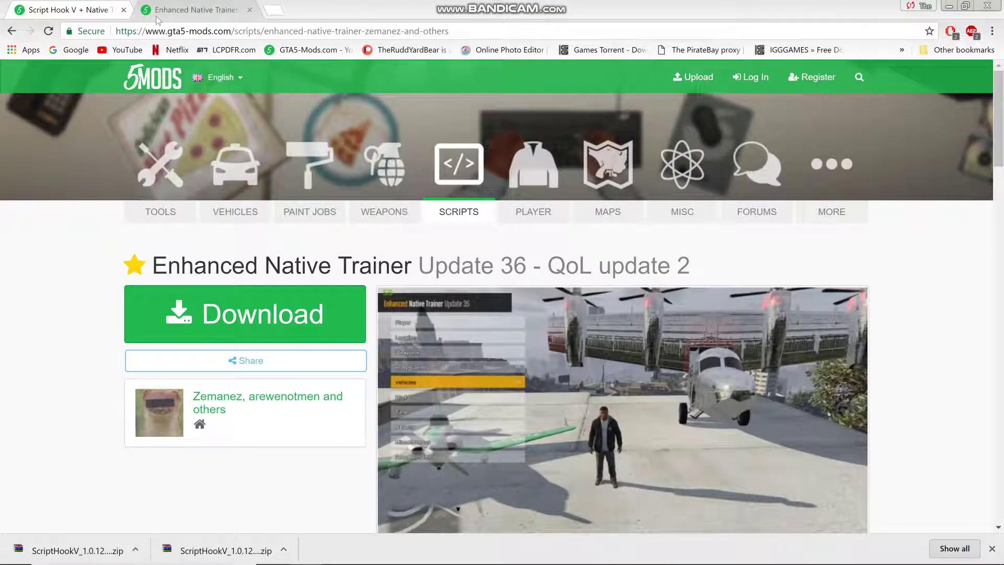
pyautogui.click(123, 9)
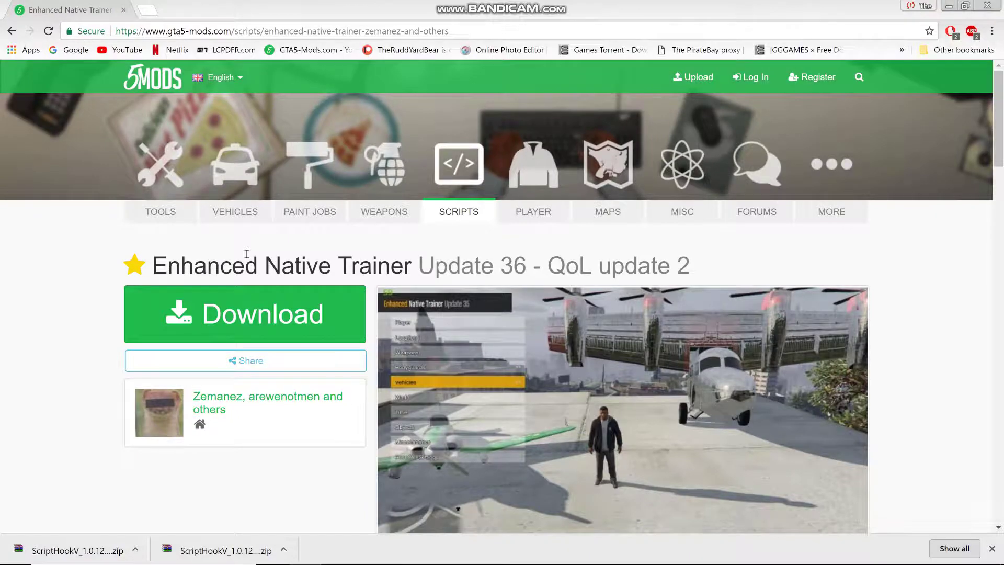
# - Look over the Enhanced Native Trainer page, including its images, version list, changelog and known bugs
pyautogui.scroll(-2, 246, 253)
pyautogui.scroll(1, 247, 252)
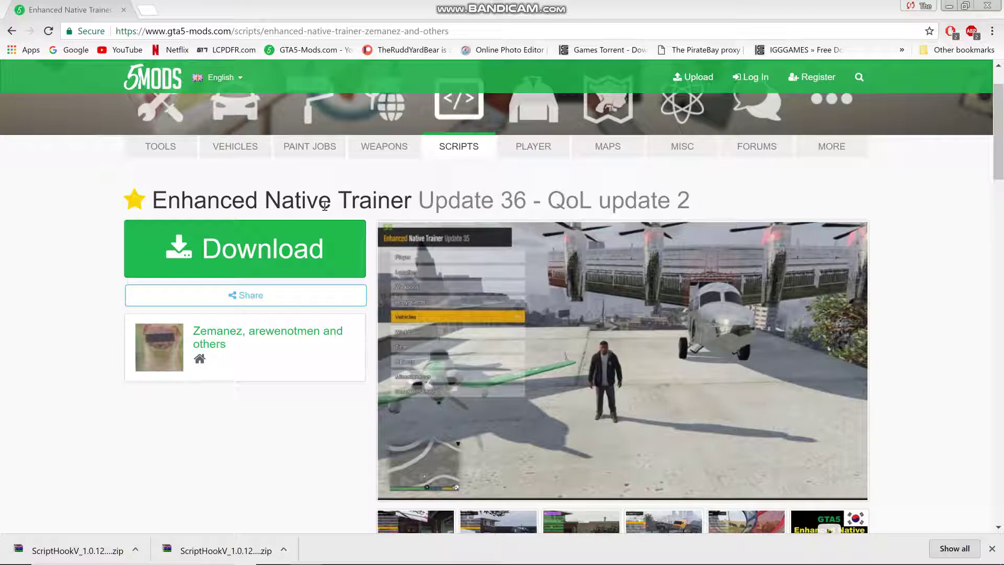
pyautogui.scroll(-8, 521, 300)
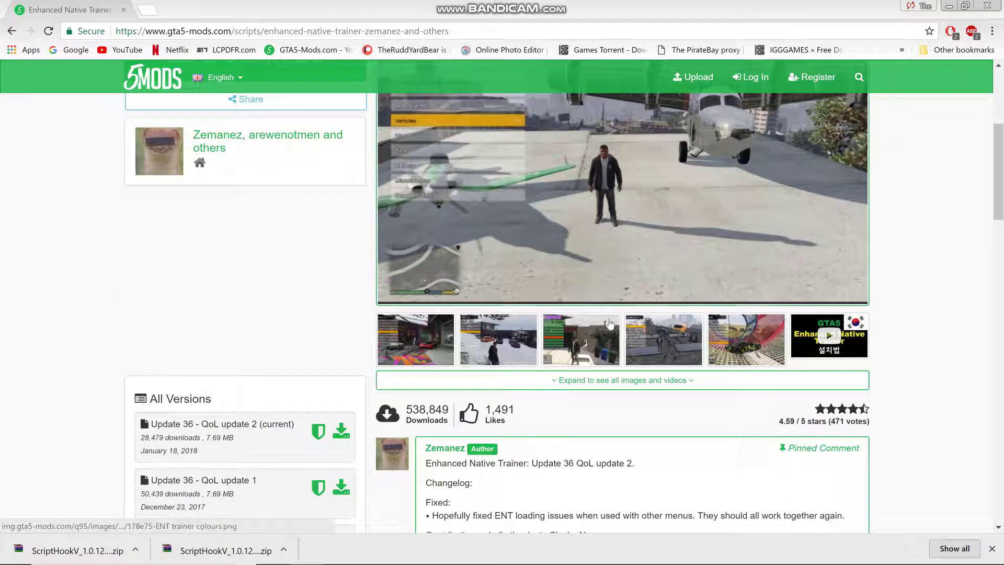
pyautogui.scroll(-4, 521, 301)
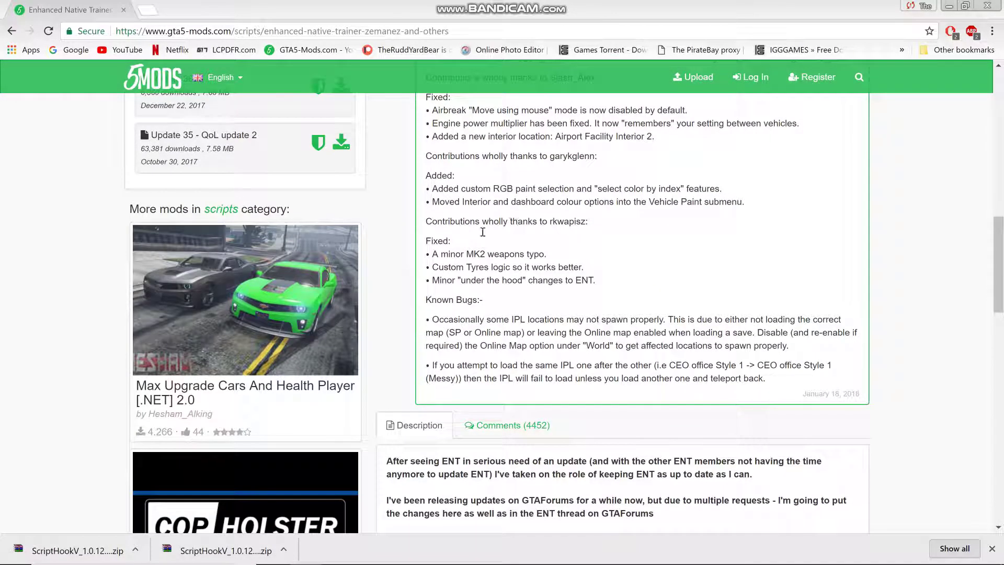
pyautogui.scroll(3, 482, 349)
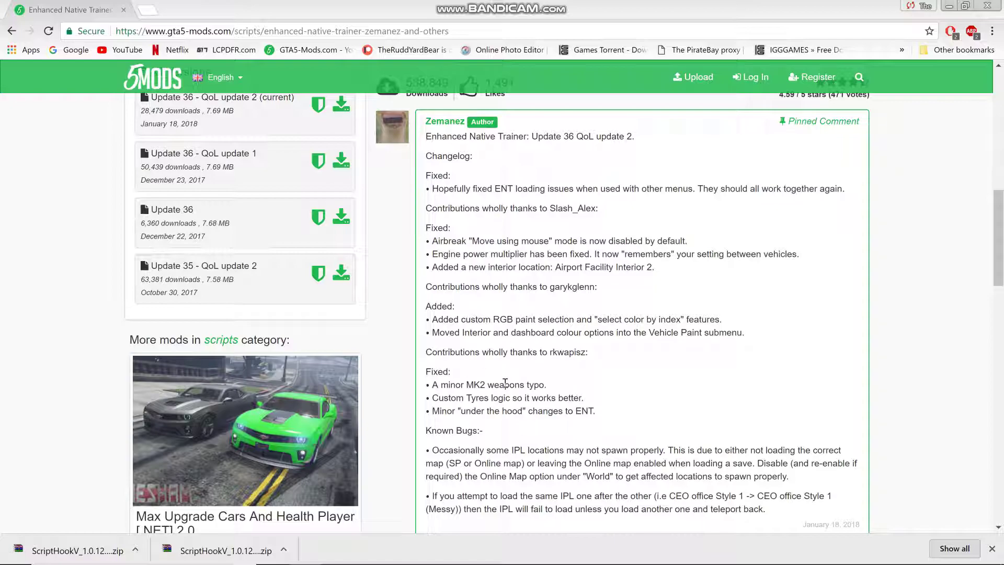
pyautogui.scroll(10, 507, 383)
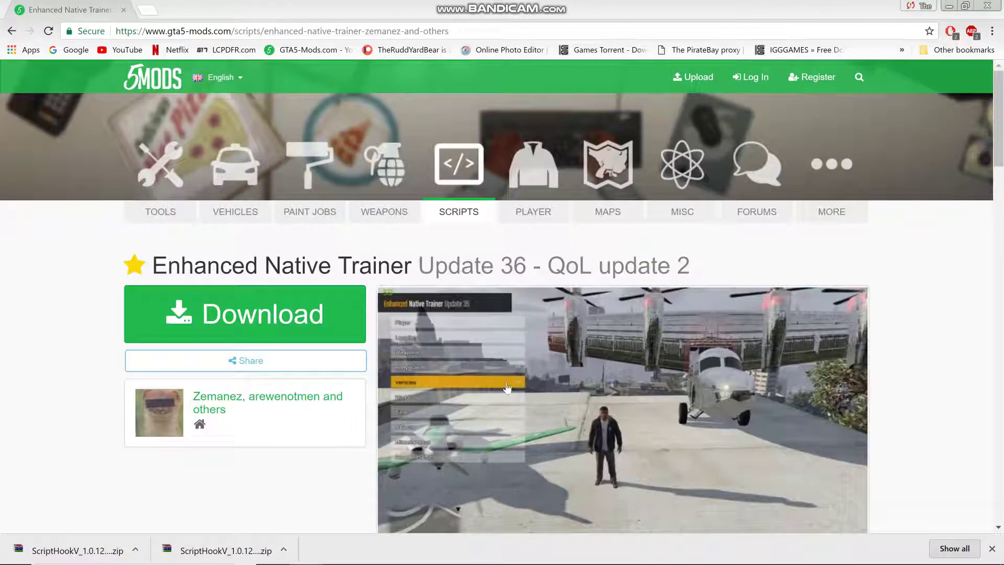
# - Download Enhanced Native Trainer Update 36 QoL update 2 to the Desktop and minimize the browser
pyautogui.click(320, 319)
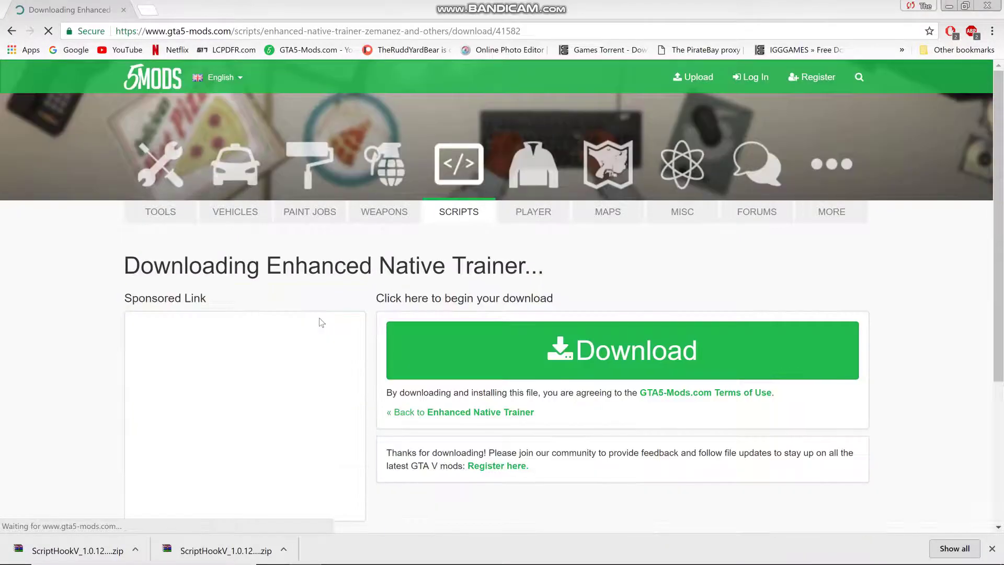
pyautogui.click(577, 340)
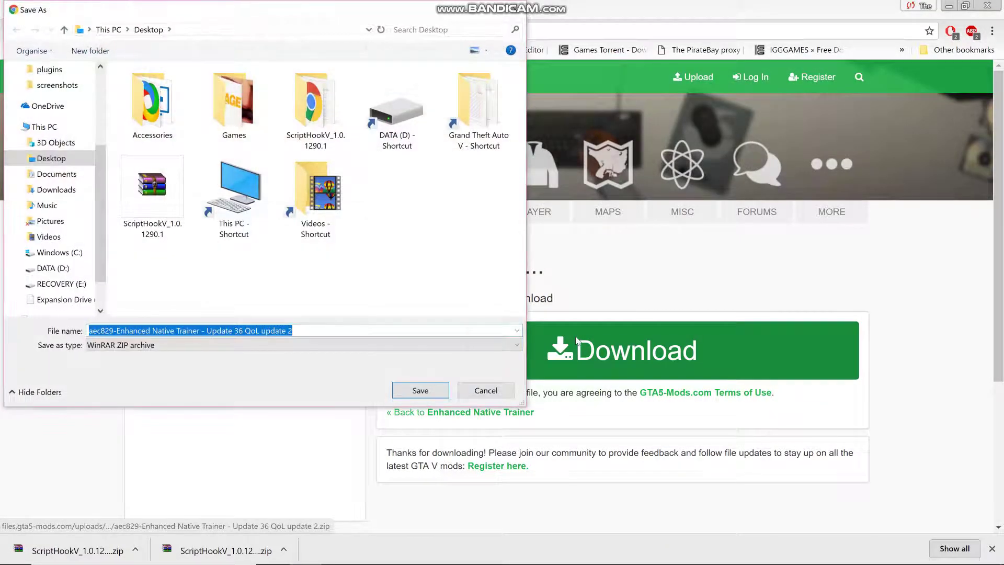
pyautogui.click(410, 393)
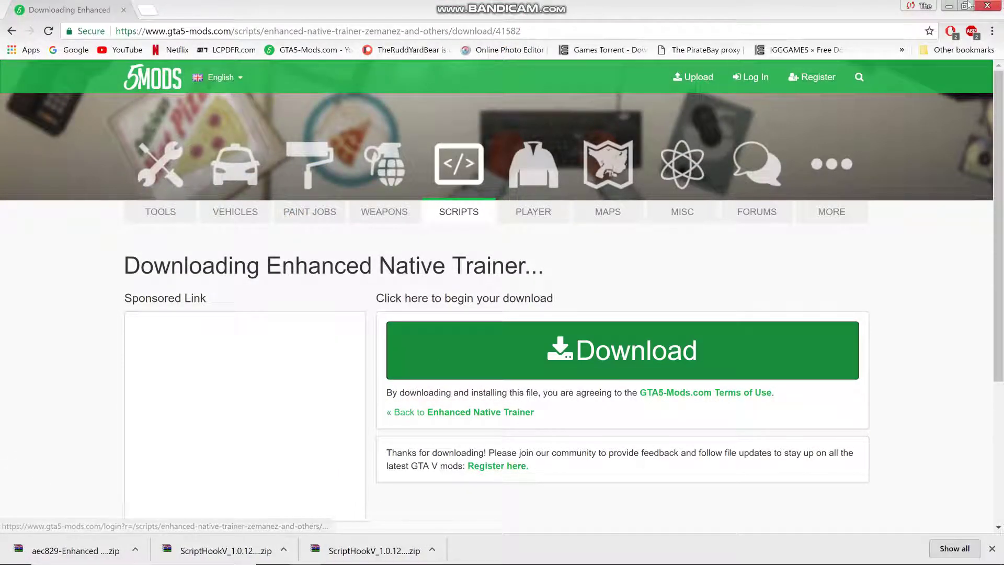
pyautogui.click(952, 6)
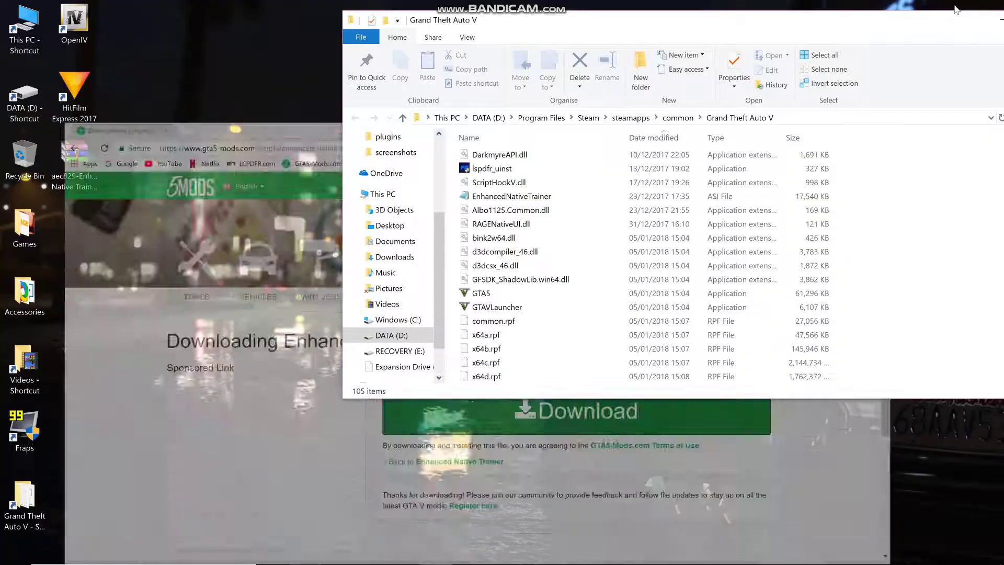
# - Extract the aec829-Enhanced Native Trainer - Update 36 QoL update 2 archive to its own Desktop folder and close the archive
pyautogui.doubleClick(79, 150)
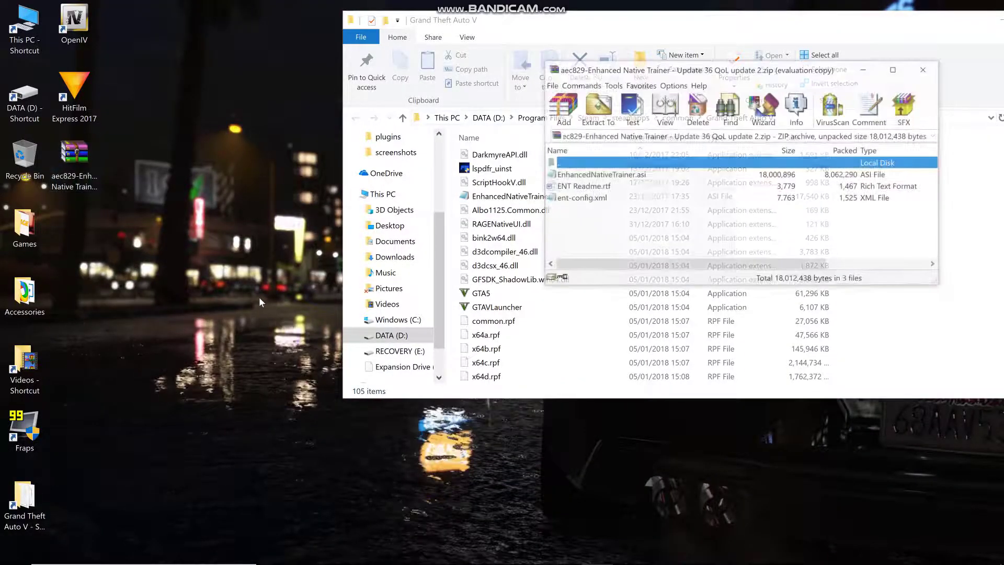
pyautogui.click(606, 123)
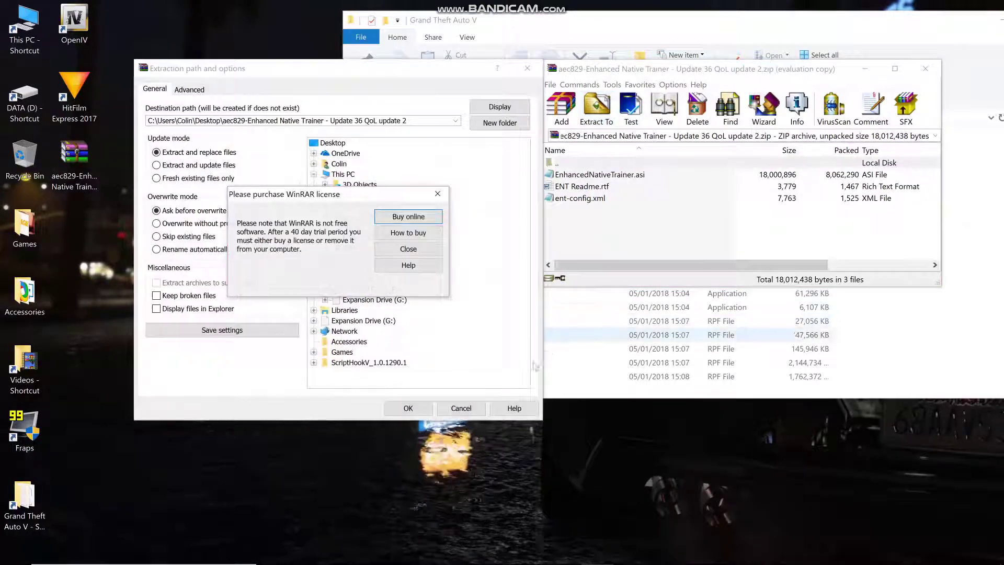
pyautogui.click(409, 249)
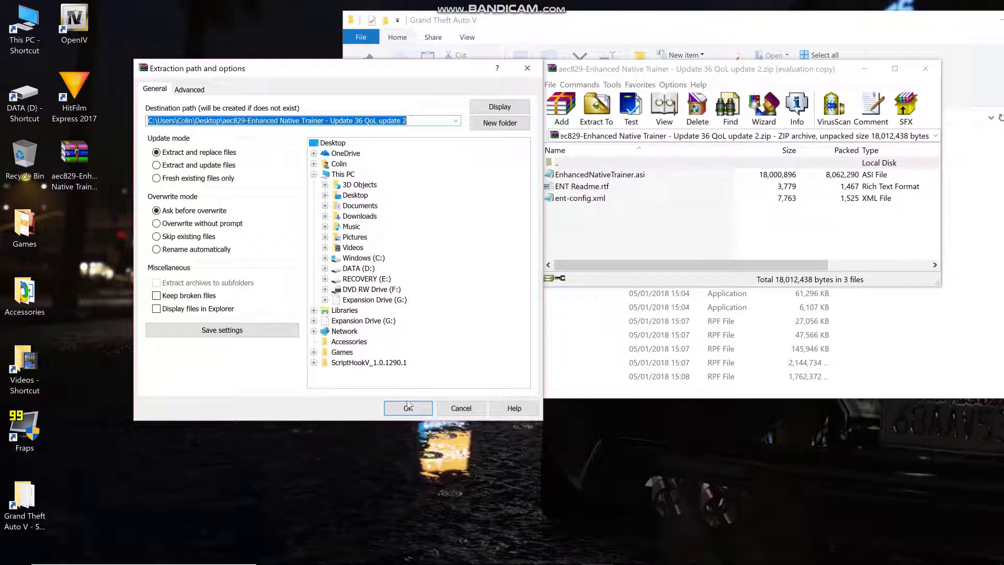
pyautogui.click(461, 408)
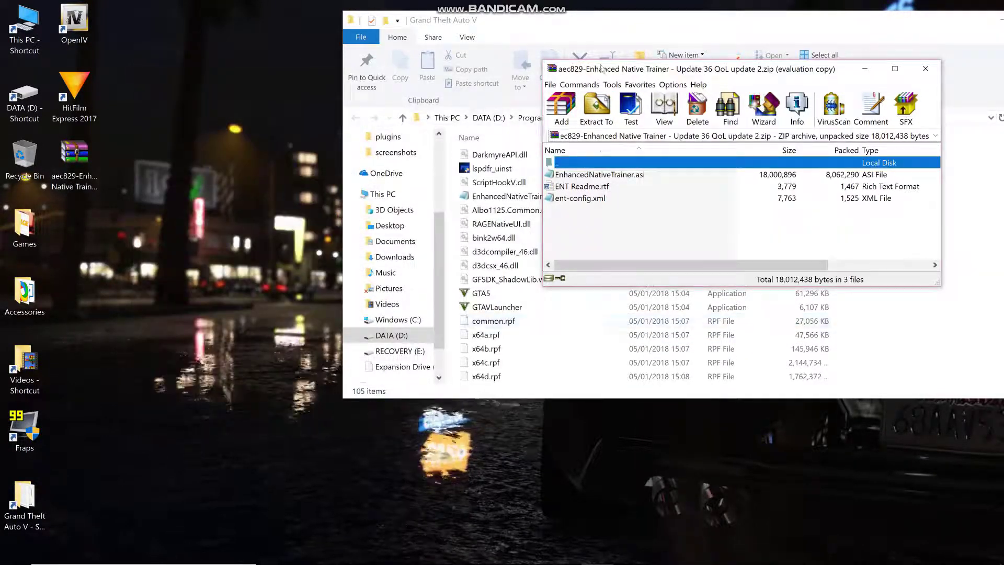
pyautogui.click(931, 70)
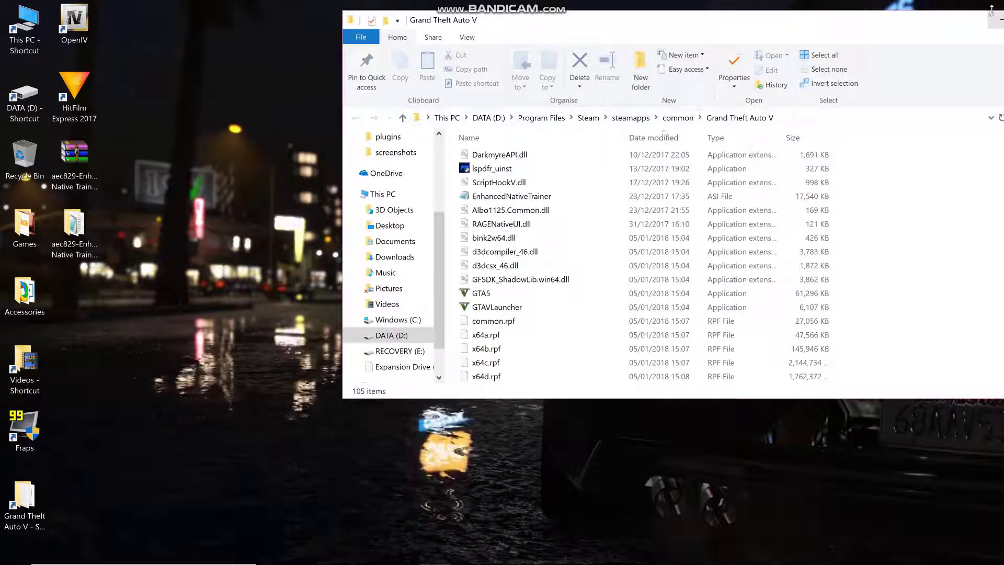
# - Close the Grand Theft Auto V folder and move the ScriptHookV archive and extracted folder from the desktop to the Recycle Bin
pyautogui.moveTo(969, 17); pyautogui.dragTo(663, 47)
pyautogui.click(758, 50)
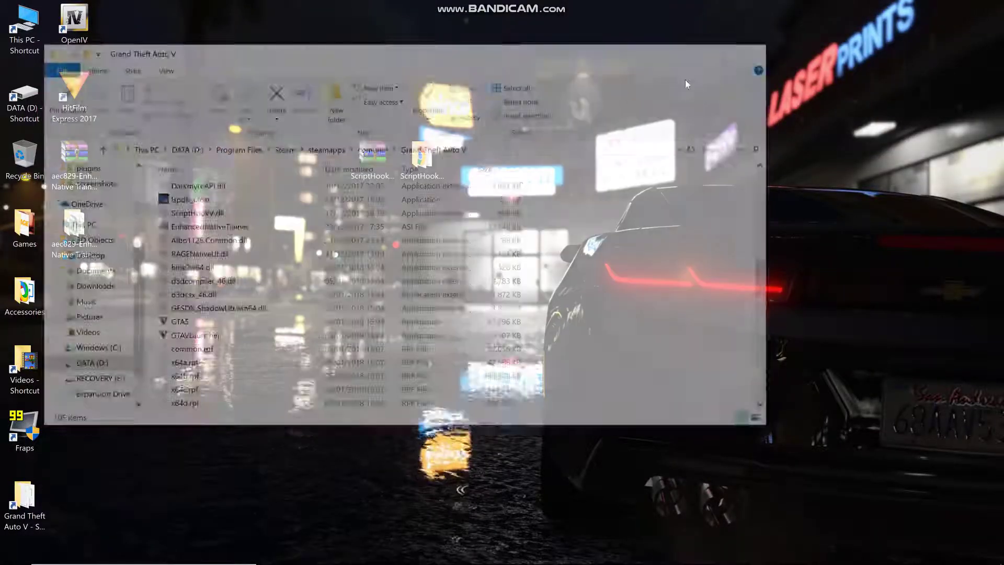
pyautogui.moveTo(74, 228); pyautogui.dragTo(24, 159)
pyautogui.moveTo(372, 154); pyautogui.dragTo(23, 160)
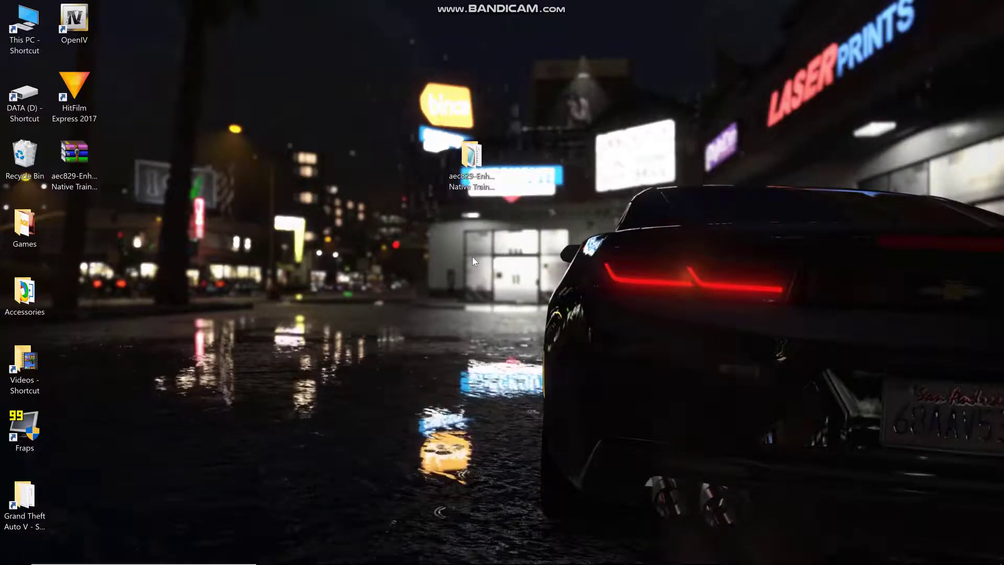
# - Open ENT Readme from the extracted trainer folder, read its install instructions and close the document
pyautogui.doubleClick(471, 157)
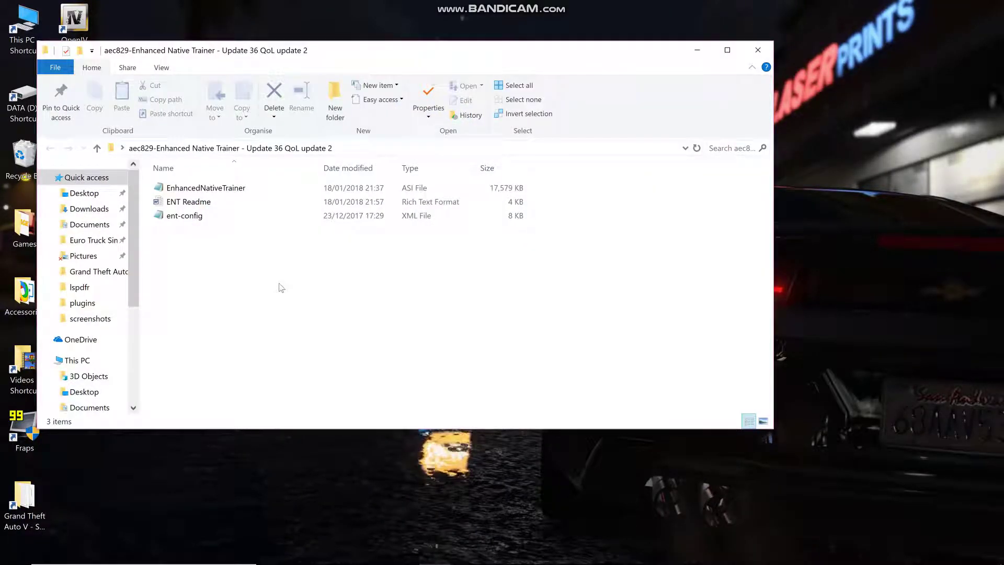
pyautogui.doubleClick(204, 203)
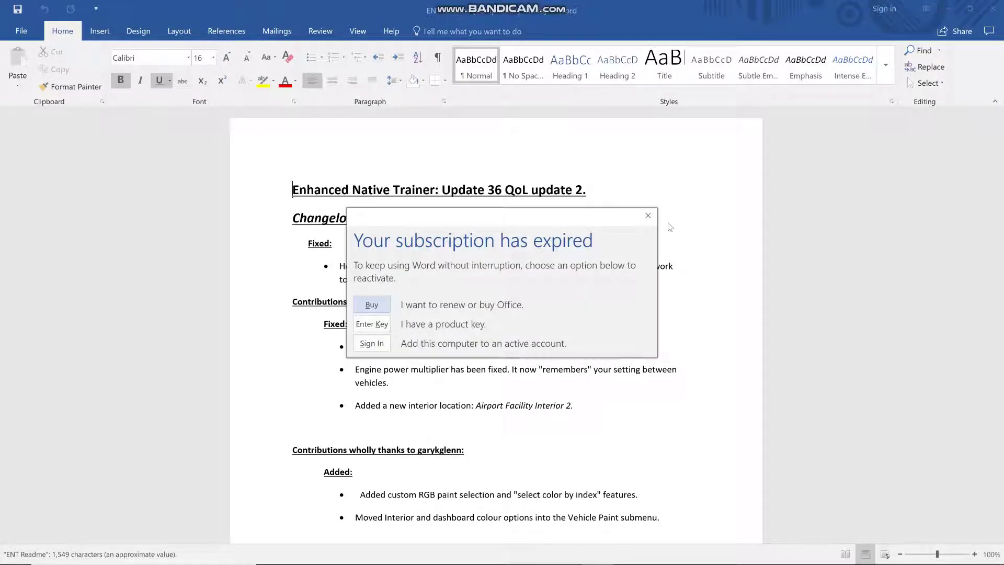
pyautogui.click(648, 216)
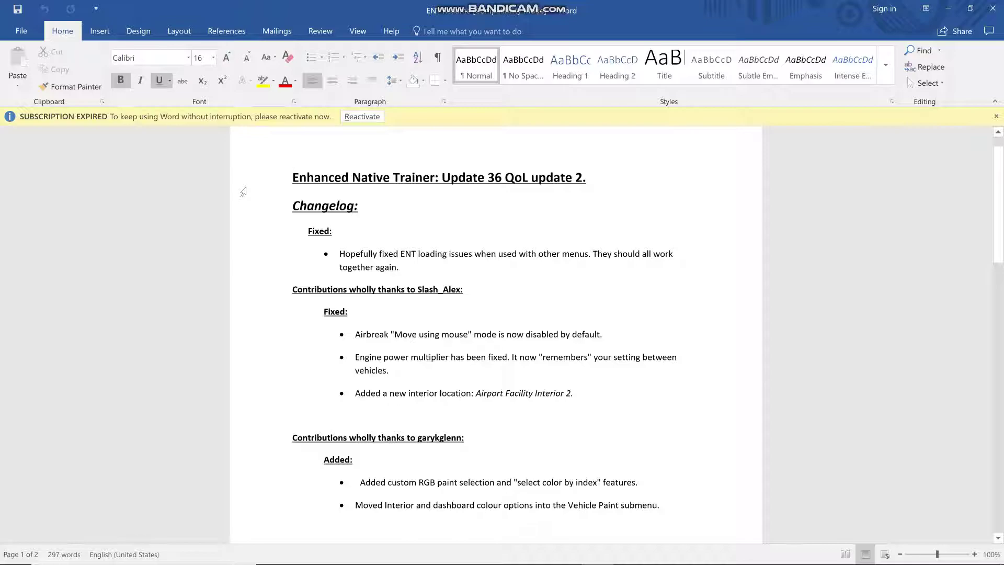
pyautogui.scroll(-10, 366, 264)
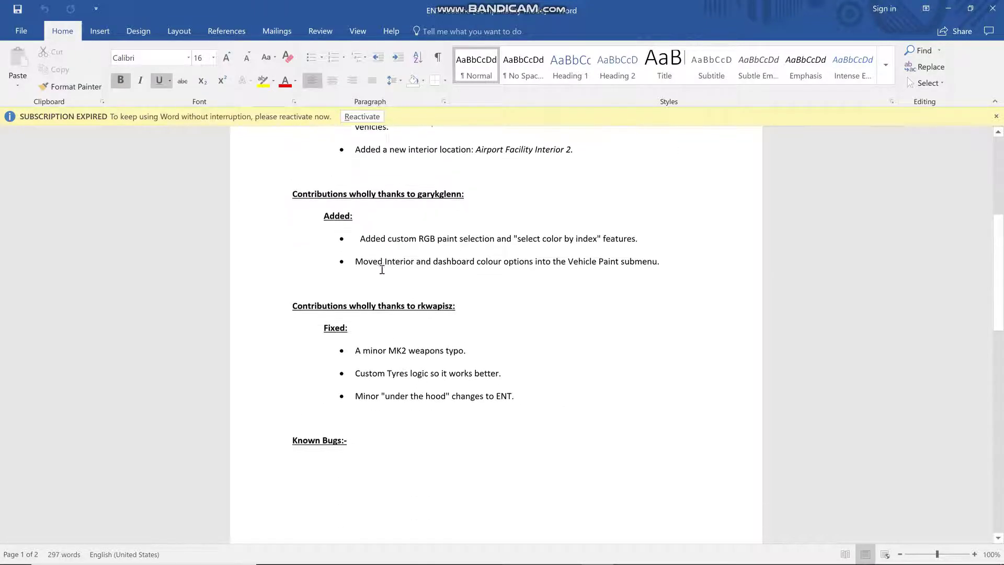
pyautogui.scroll(-15, 382, 269)
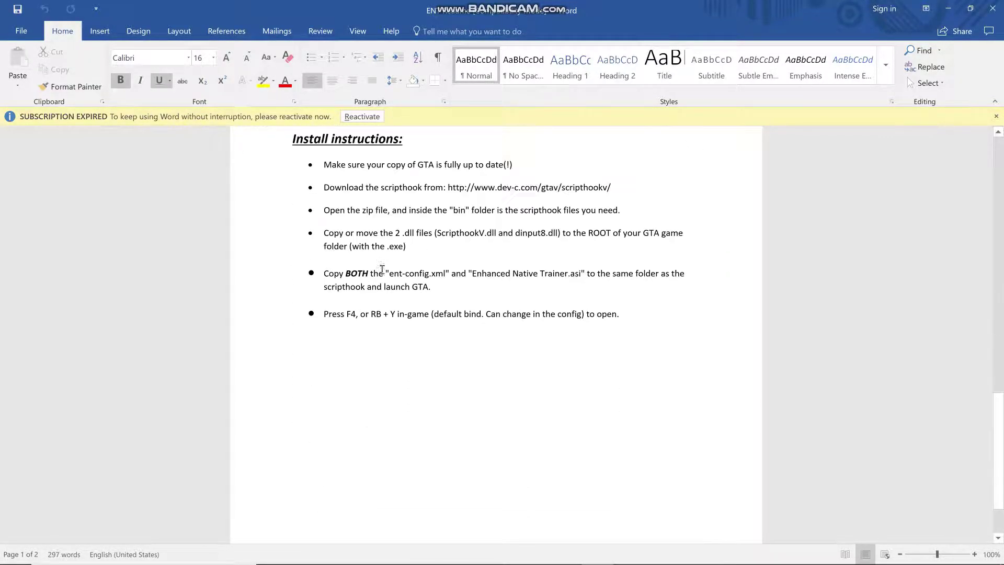
pyautogui.scroll(-1, 382, 269)
pyautogui.scroll(2, 381, 272)
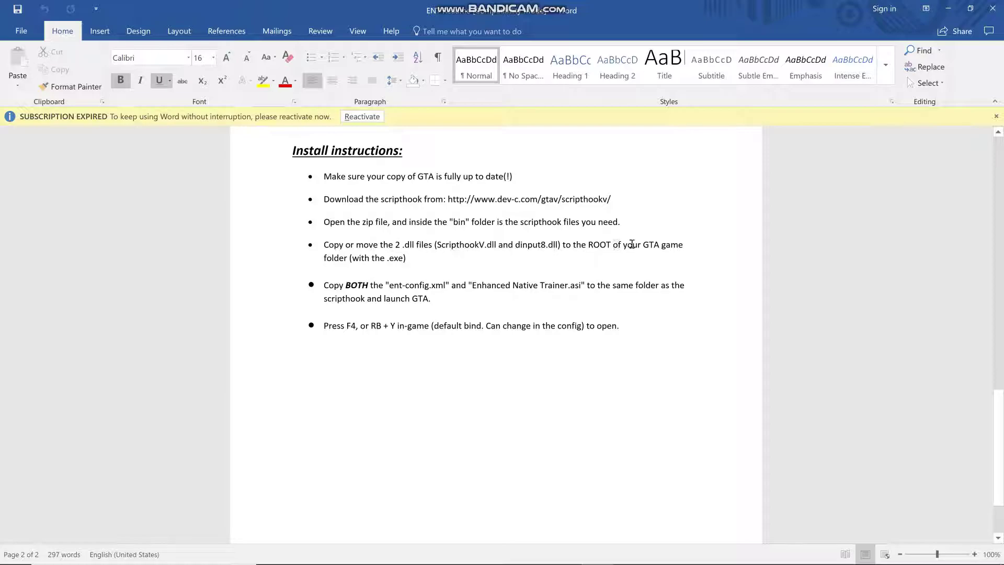
pyautogui.click(995, 7)
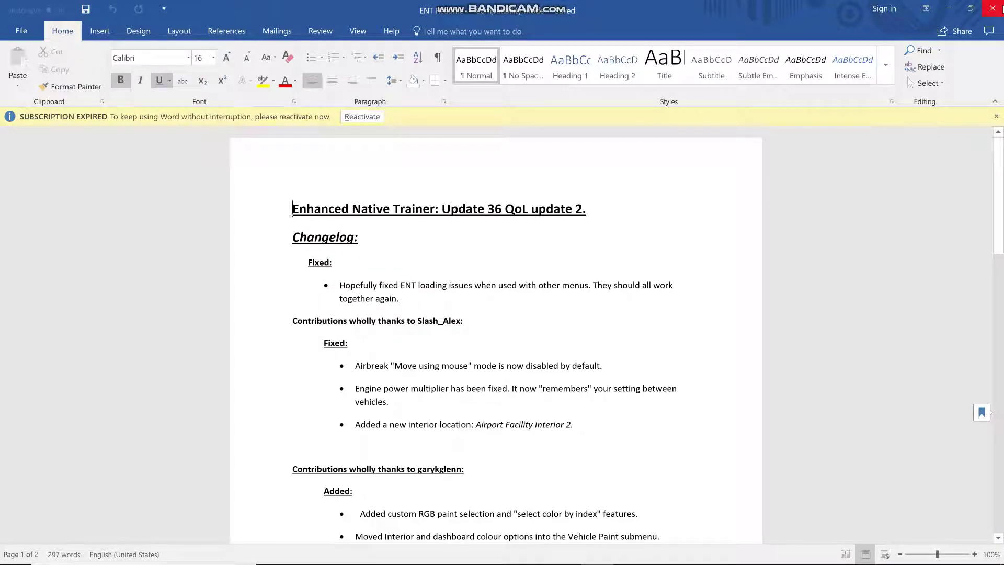
pyautogui.click(1001, 8)
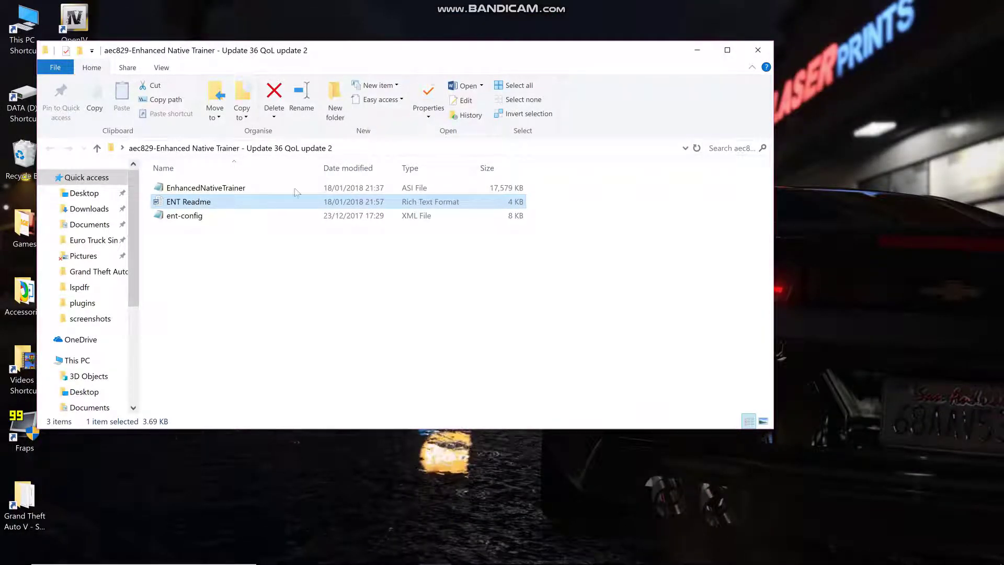
# - Open ent-config from the trainer folder, set the toggle_main_menu key to VK_F12 and review the remaining key and controller bindings
pyautogui.doubleClick(262, 222)
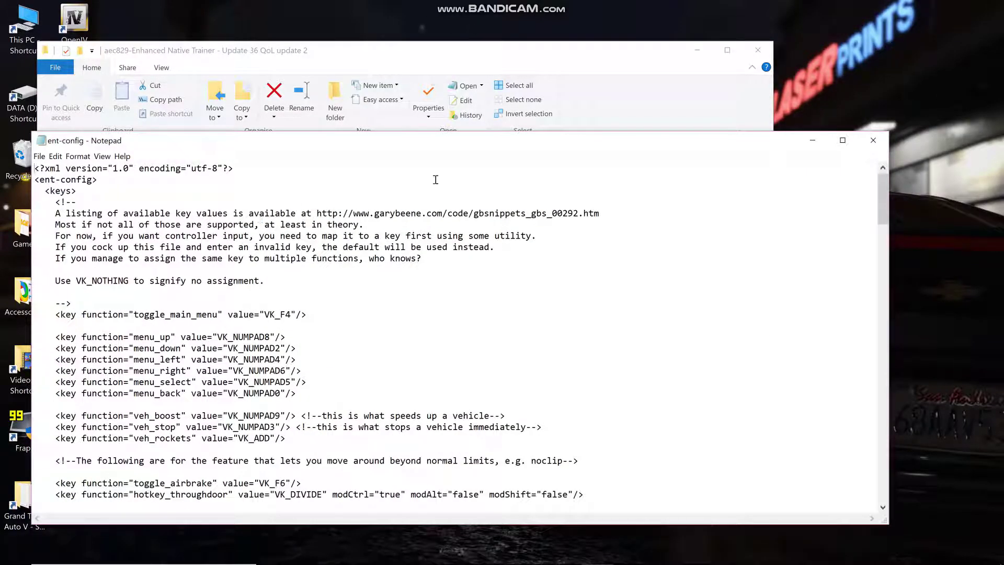
pyautogui.click(843, 140)
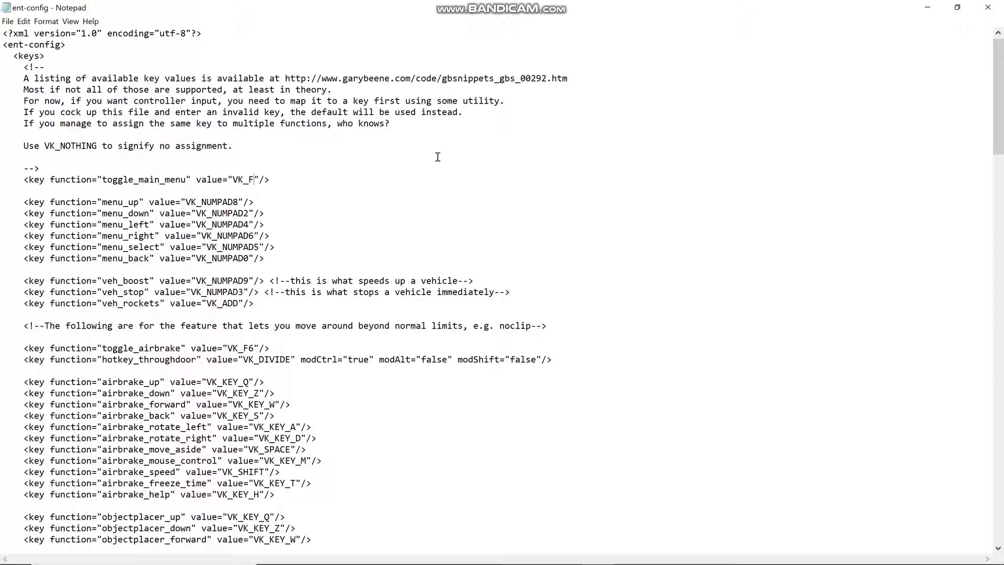
pyautogui.write('12')
pyautogui.scroll(-4, 200, 230)
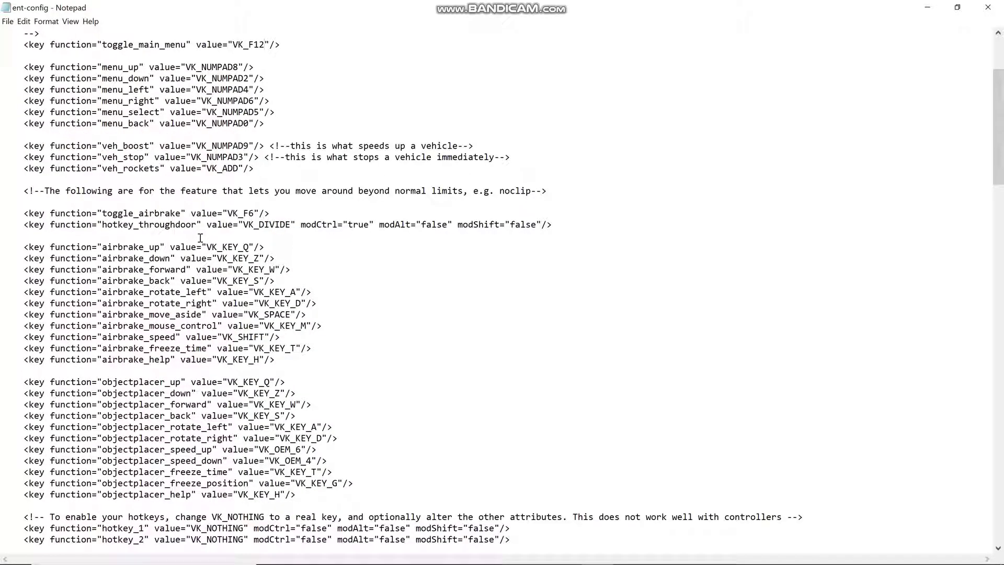
pyautogui.scroll(-20, 537, 296)
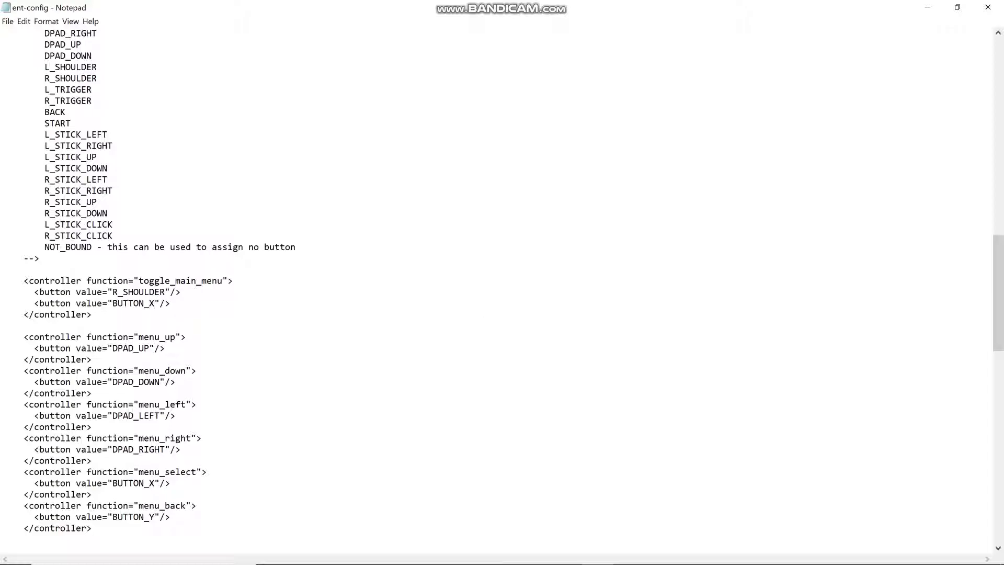
# - Save the changes to ent-config.xml and reopen the file to check the toggle_main_menu key
pyautogui.click(988, 8)
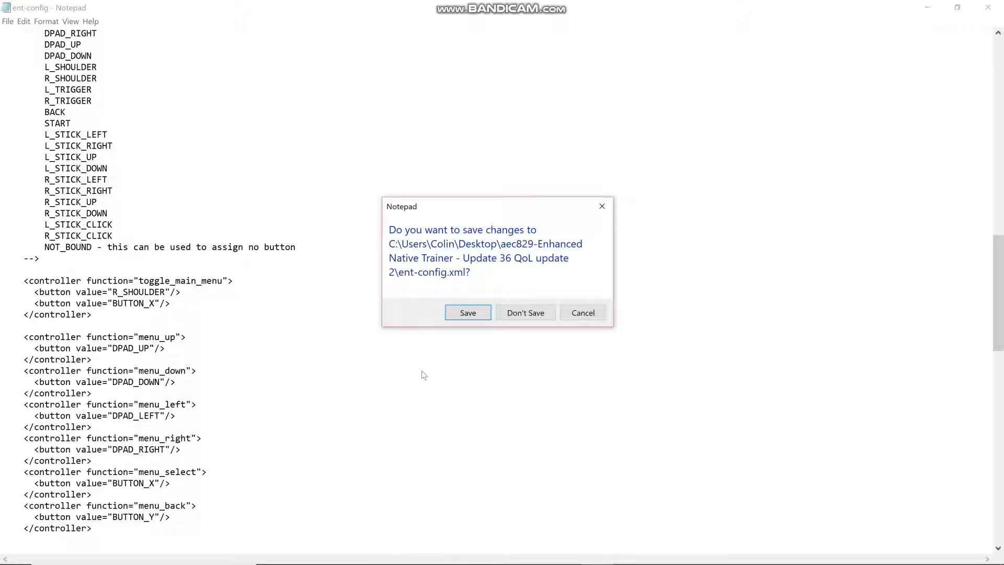
pyautogui.click(468, 312)
pyautogui.doubleClick(188, 217)
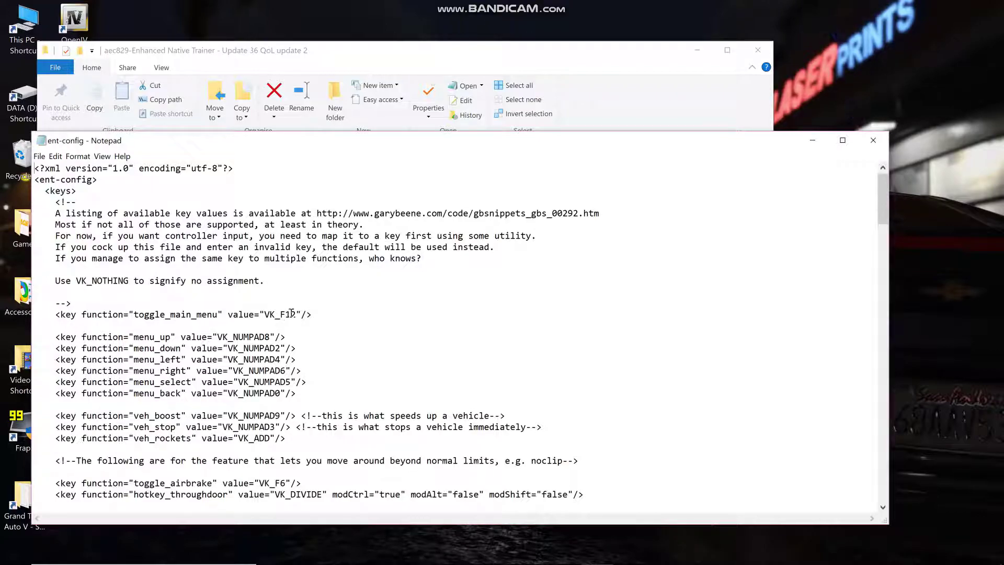
# - Review the key and controller bindings in ent-config, including the toggle_main_menu controller buttons, and close the file
pyautogui.scroll(-6, 298, 311)
pyautogui.scroll(-20, 298, 311)
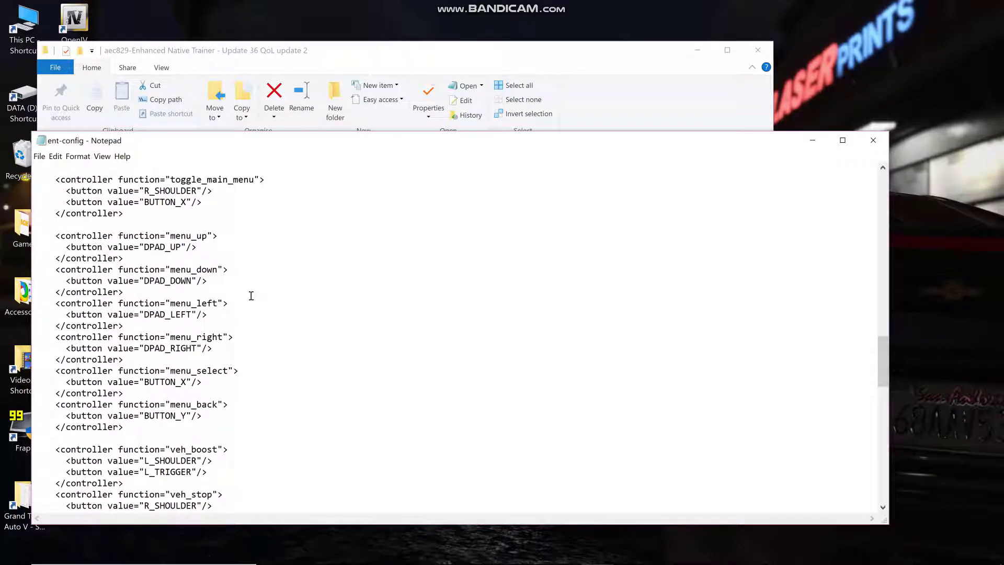
pyautogui.scroll(3, 194, 252)
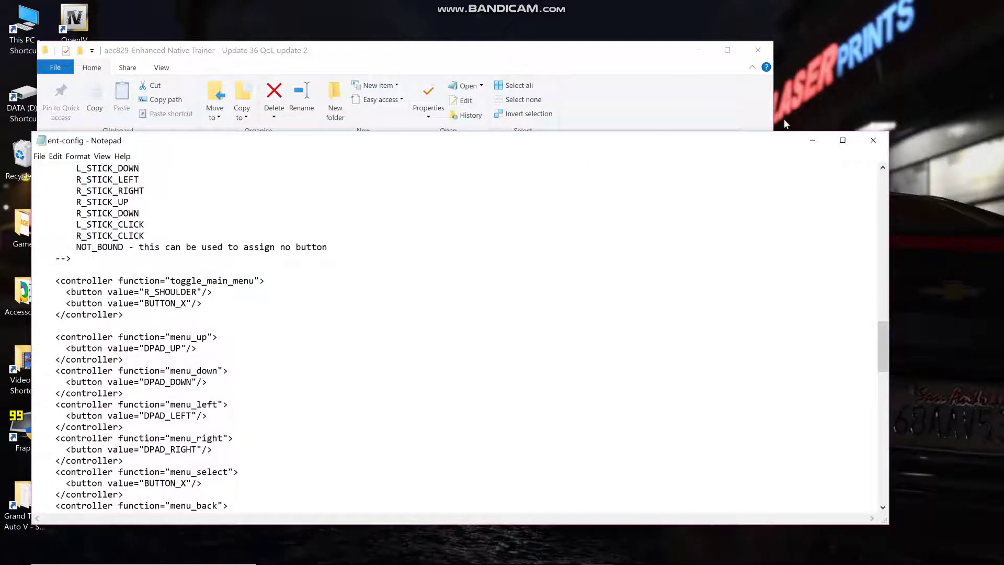
pyautogui.click(872, 146)
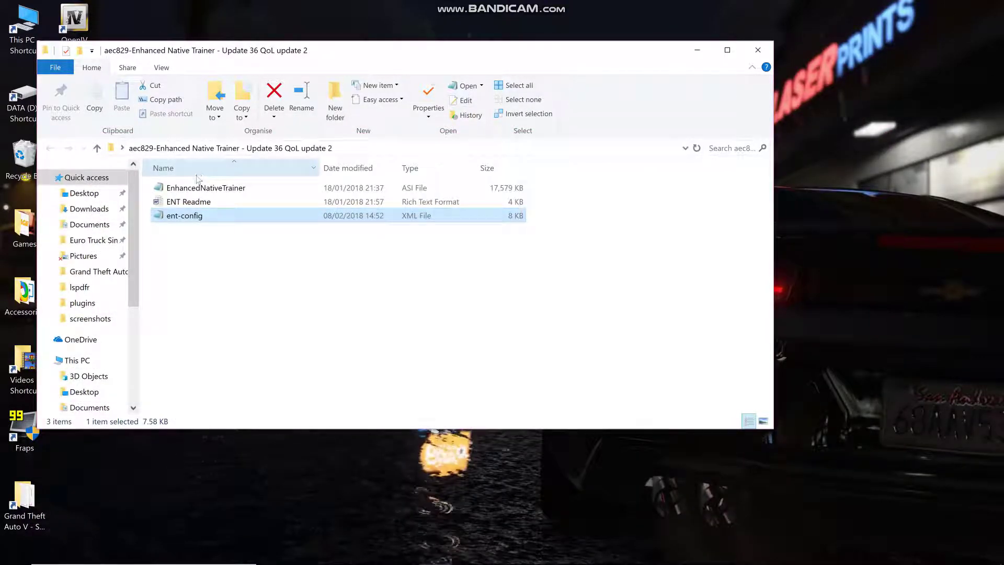
# - Open the EnhancedNativeTrainer ASI file from the trainer folder in Notepad, look over its contents and close it
pyautogui.doubleClick(192, 190)
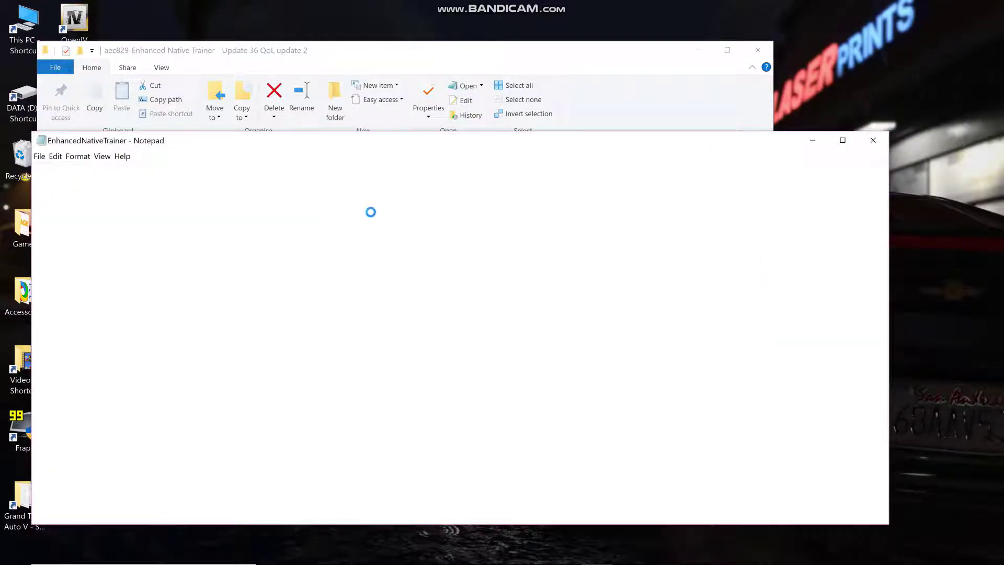
pyautogui.scroll(-12, 507, 328)
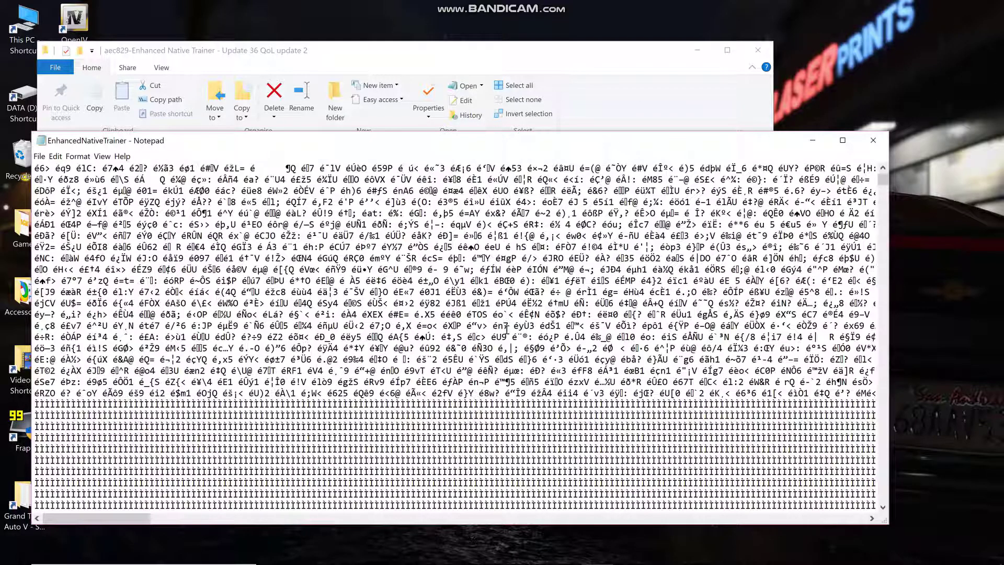
pyautogui.scroll(12, 507, 328)
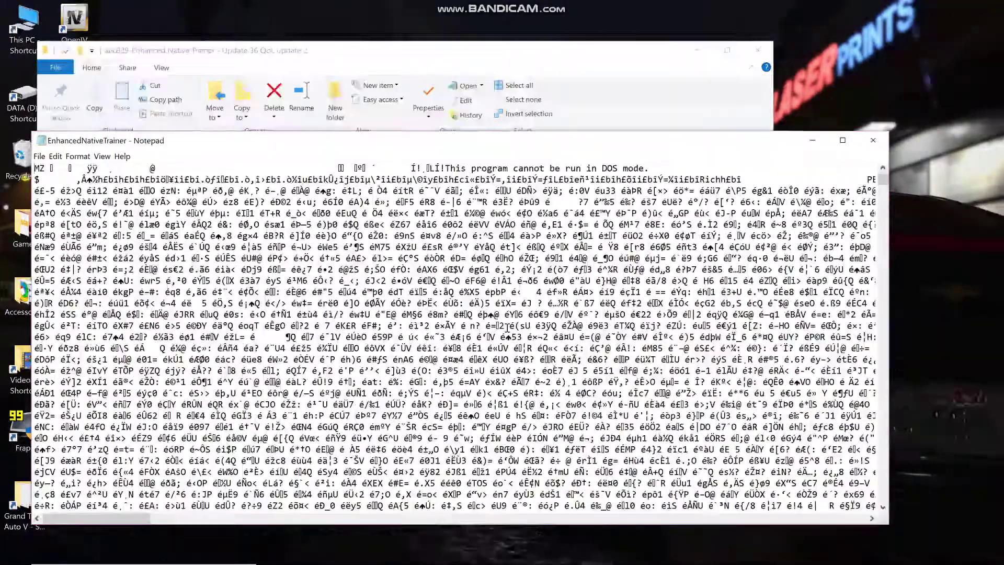
pyautogui.click(872, 140)
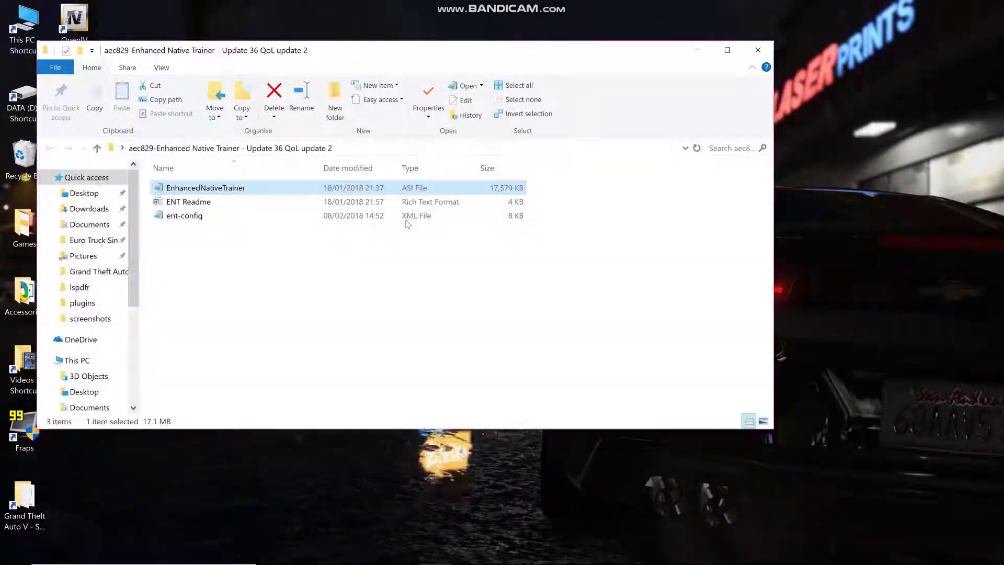
# - Try to move EnhancedNativeTrainer, ENT Readme and ent-config toward the Grand Theft Auto V folder placed alongside, and close the trainer folder
pyautogui.moveTo(215, 267); pyautogui.dragTo(207, 180)
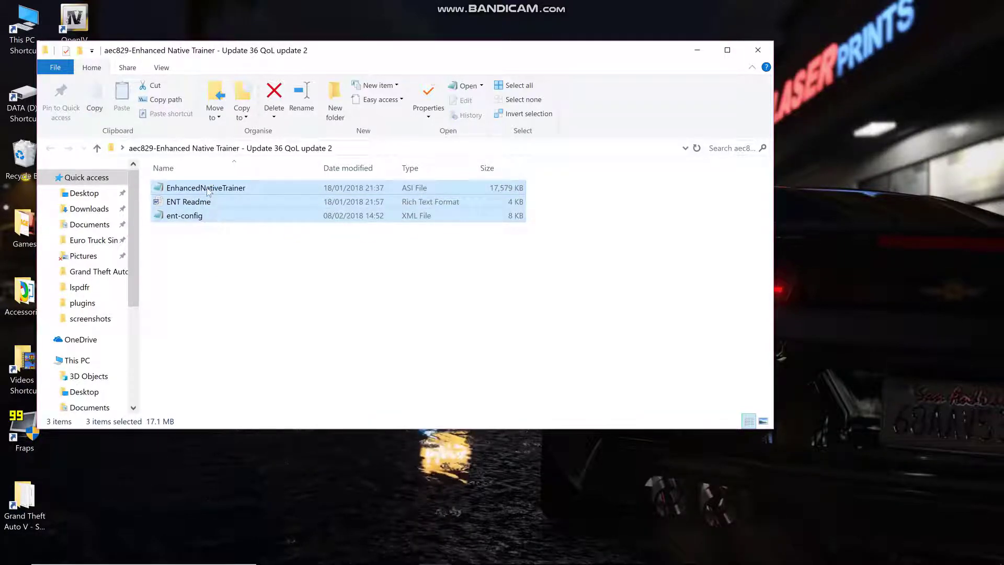
pyautogui.click(567, 555)
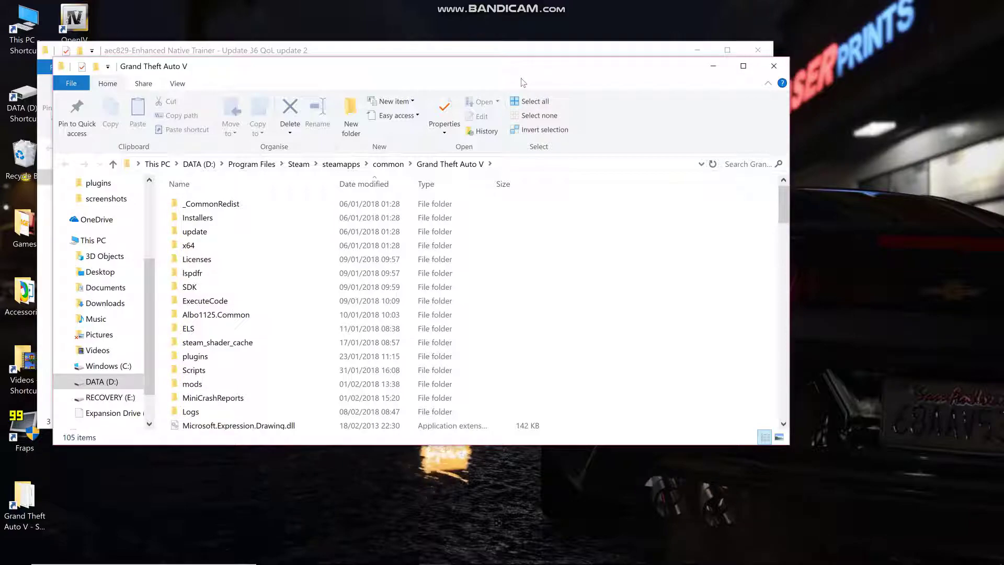
pyautogui.moveTo(608, 64); pyautogui.dragTo(851, 37)
pyautogui.scroll(-10, 863, 325)
pyautogui.scroll(-6, 864, 326)
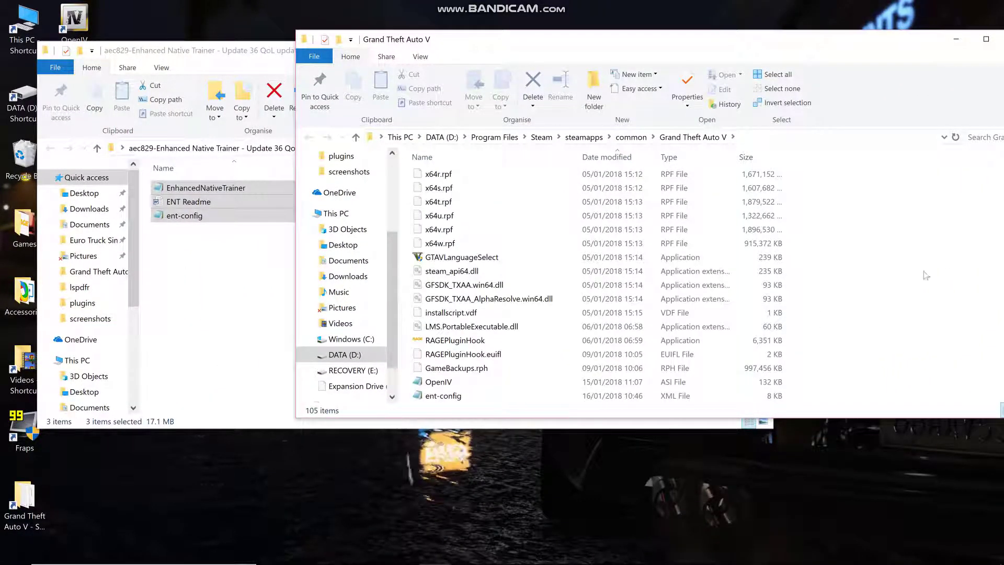
pyautogui.moveTo(242, 191); pyautogui.dragTo(256, 251)
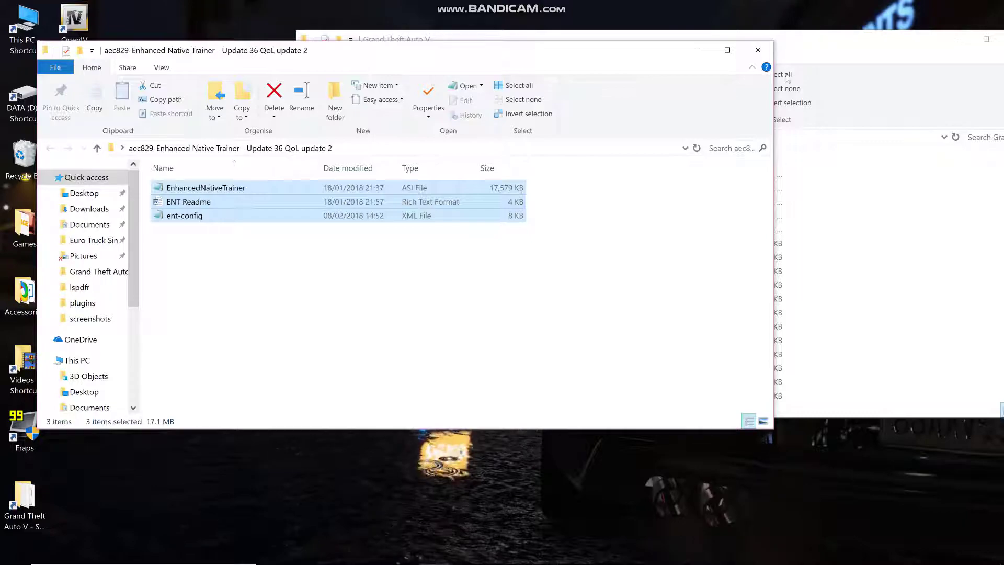
pyautogui.click(757, 49)
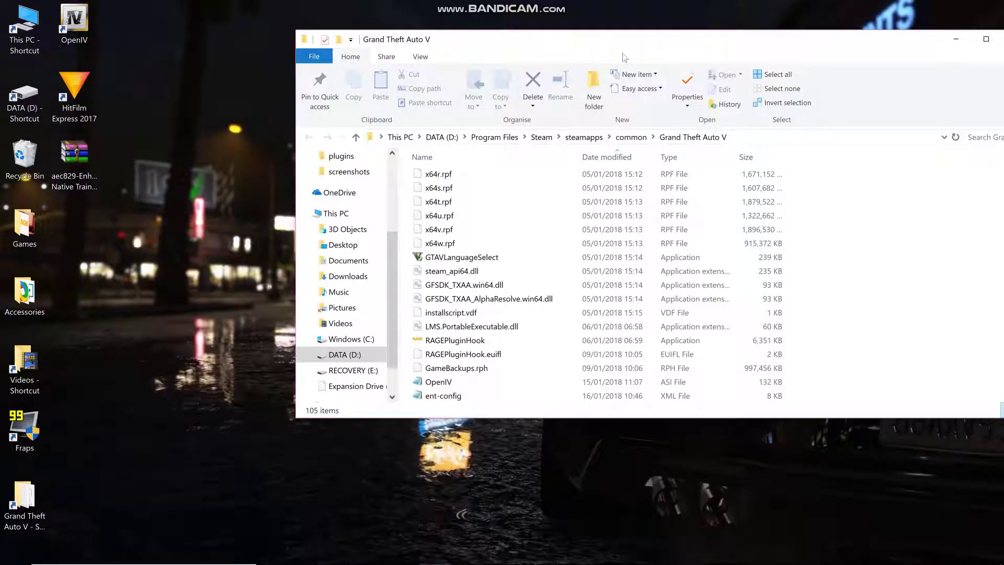
# - Maximize the Grand Theft Auto V folder and look through its files for the ent-config and script hook entries
pyautogui.moveTo(629, 38); pyautogui.dragTo(407, 42)
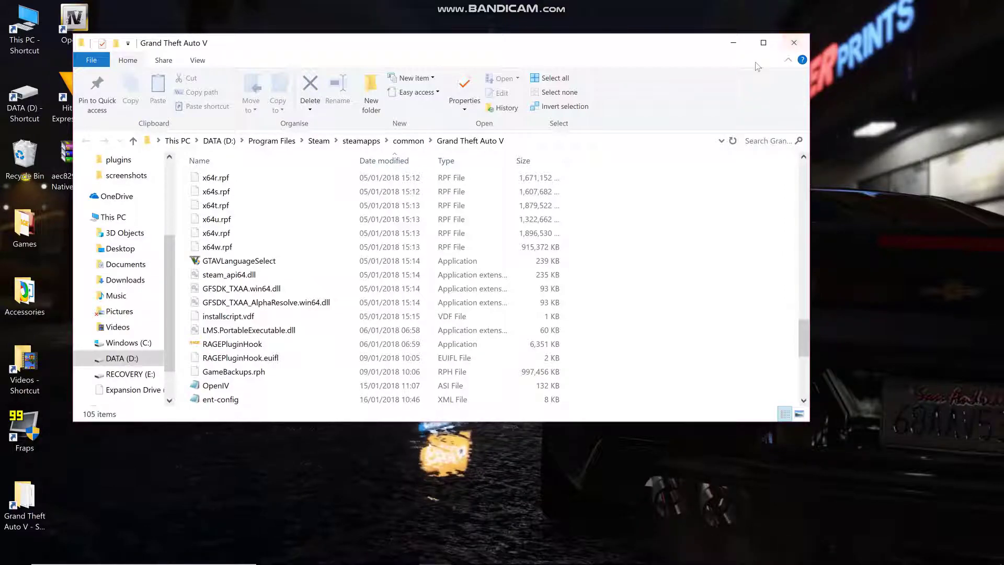
pyautogui.click(763, 43)
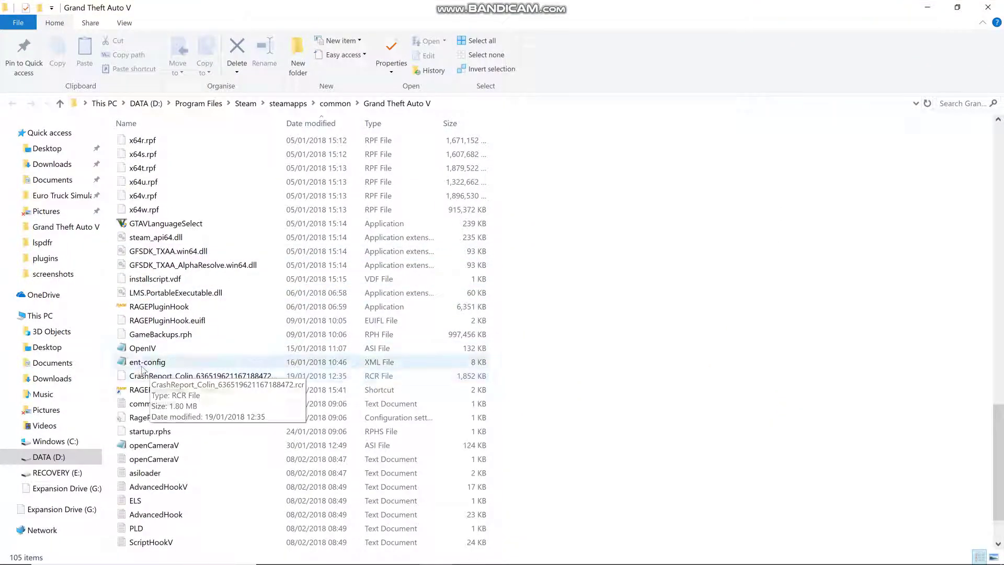
pyautogui.scroll(18, 147, 369)
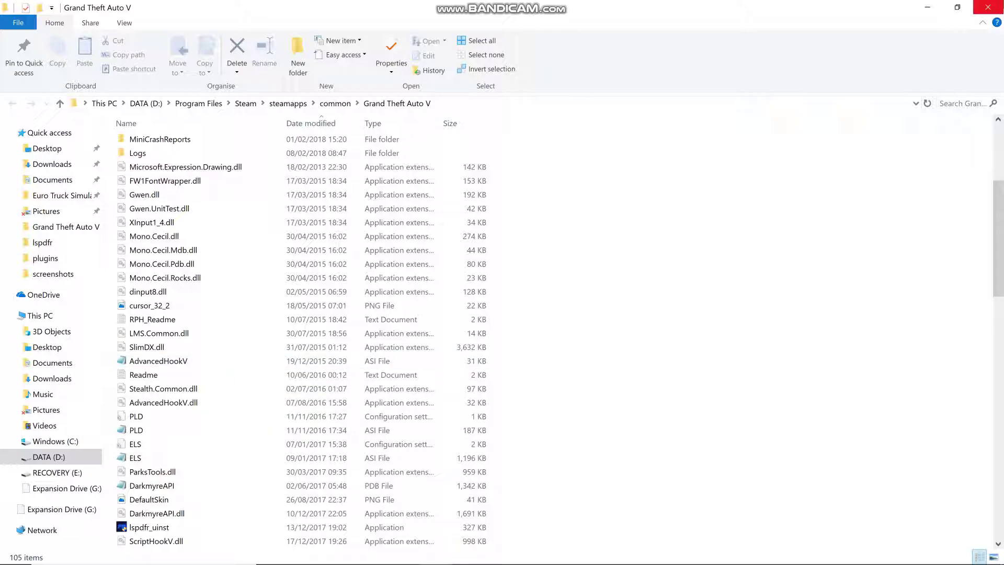
# - Close the Grand Theft Auto V folder and move the Enhanced Native Trainer archive from the desktop to the Recycle Bin
pyautogui.click(990, 7)
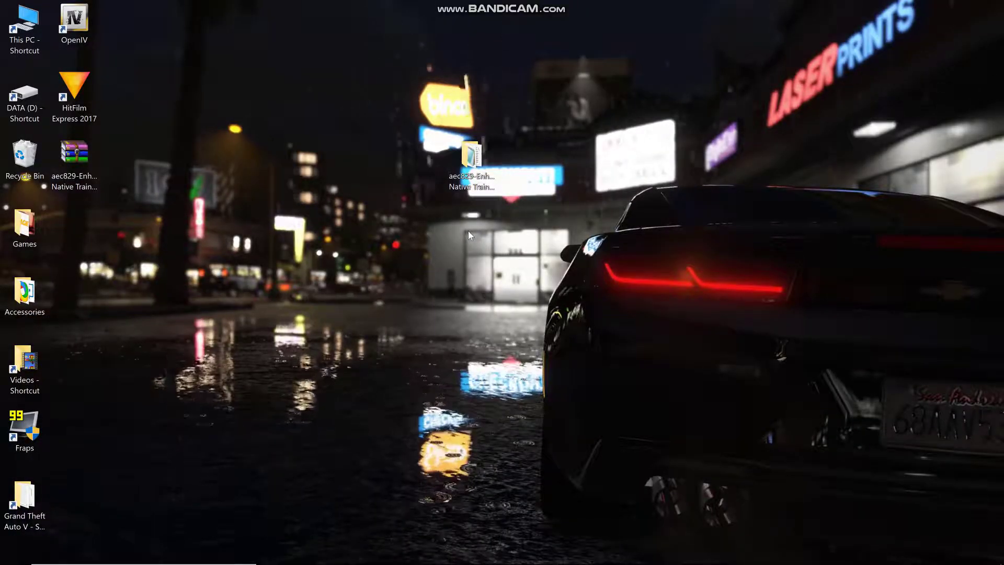
pyautogui.moveTo(75, 153); pyautogui.dragTo(19, 161)
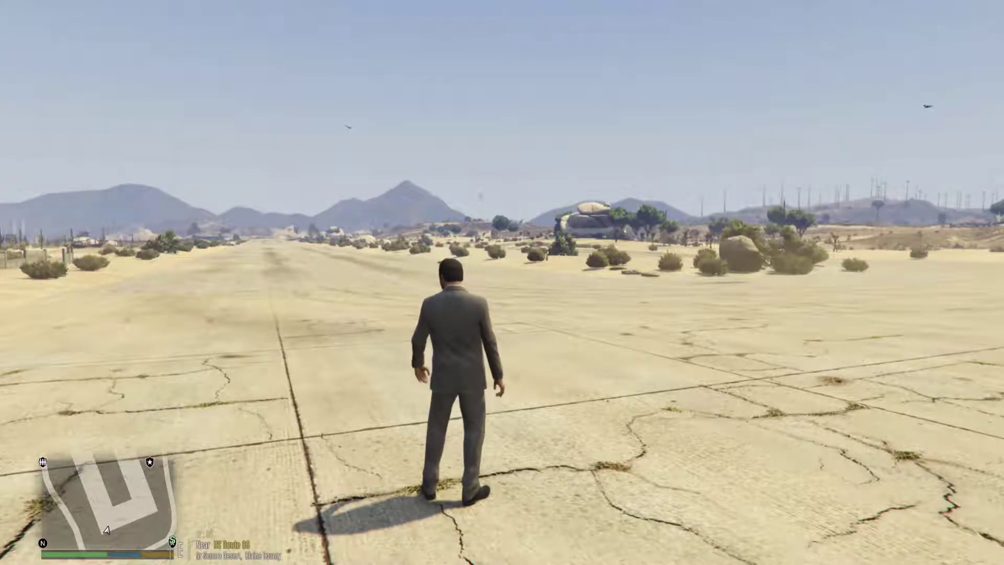
# - In Grand Theft Auto V, open the Enhanced Native Trainer main menu, close it and open it again
pyautogui.press('F4')
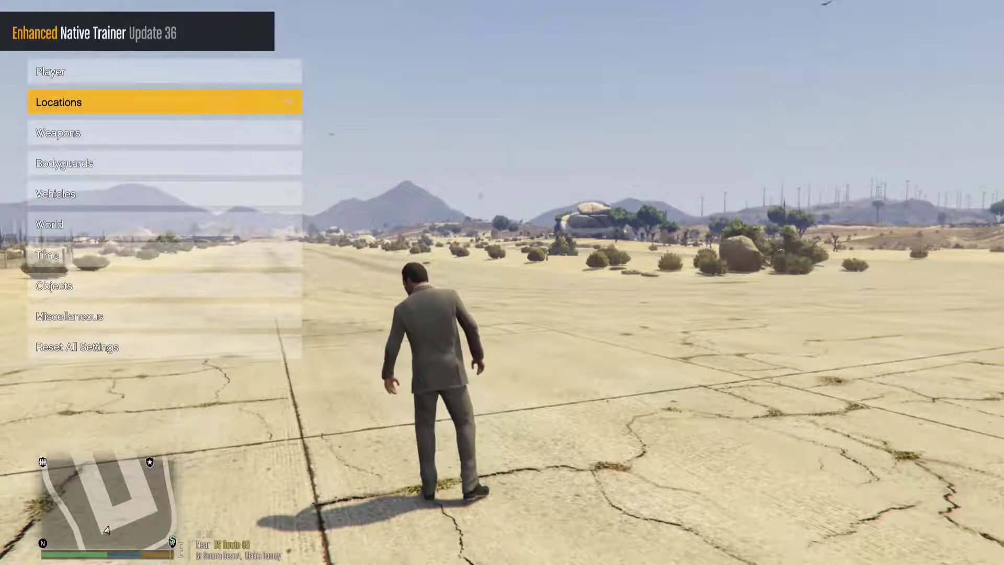
pyautogui.press('F4')
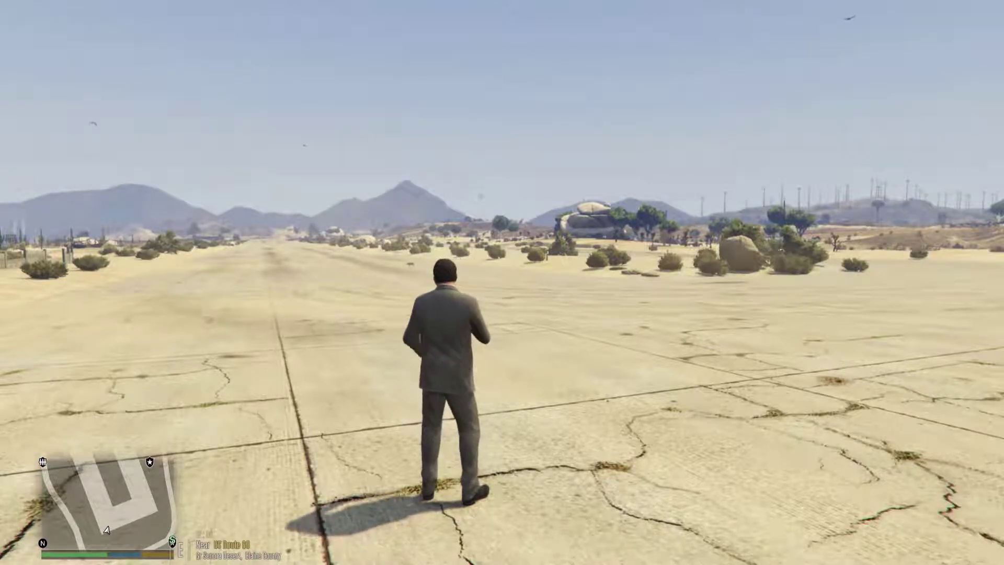
pyautogui.press('F4')
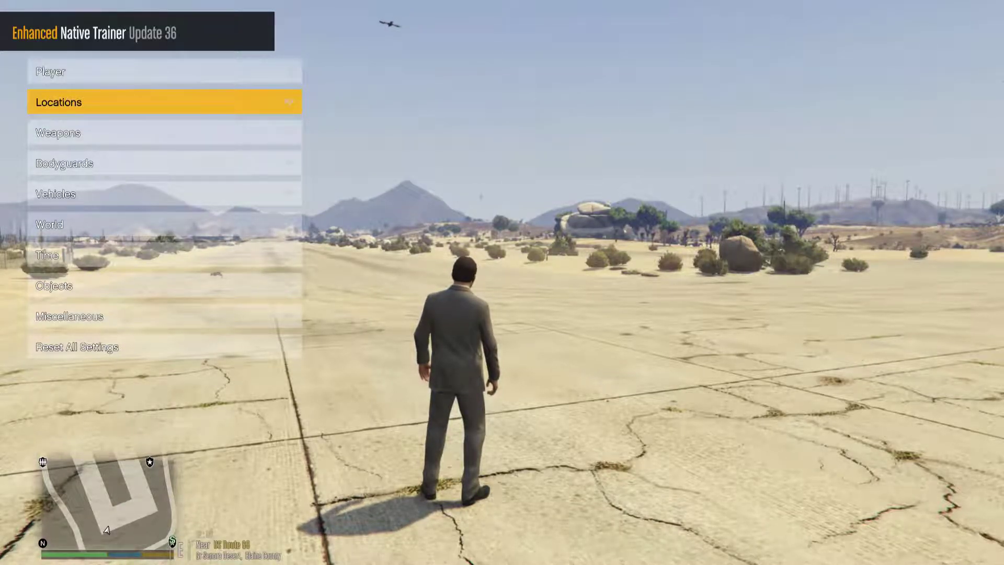
# - Browse up and down through the trainer's main menu categories, including Locations, Vehicles and Time
pyautogui.press('Up')
pyautogui.press('Down')
pyautogui.press('Down')
pyautogui.press('Down')
pyautogui.press('Down')
pyautogui.press('Down')
pyautogui.press('Down')
pyautogui.press('Down')
pyautogui.press('Down')
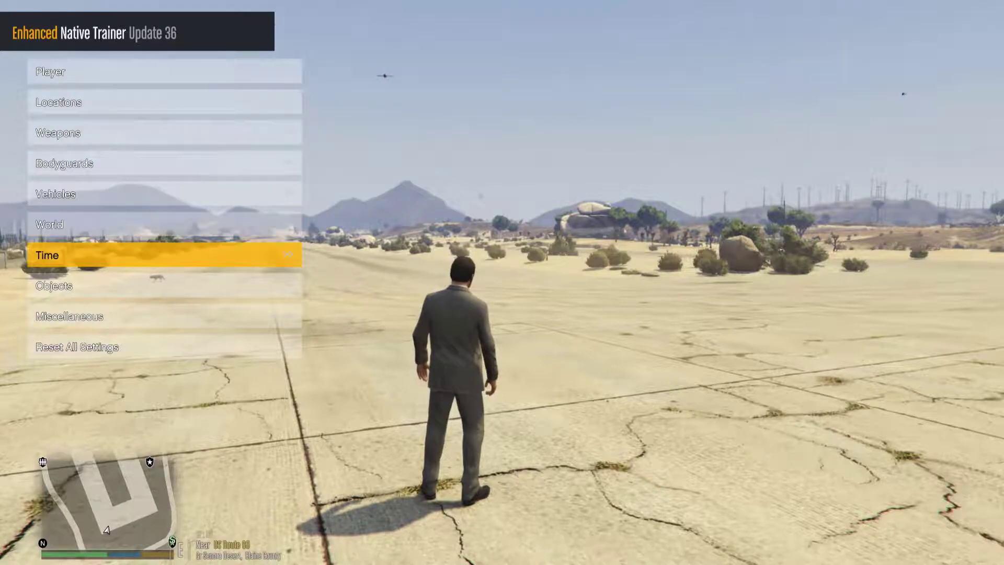
pyautogui.press('Up')
pyautogui.press('Up')
pyautogui.press('Up')
pyautogui.press('Up')
pyautogui.press('Up')
pyautogui.press('Up')
pyautogui.press('Up')
pyautogui.press('Up')
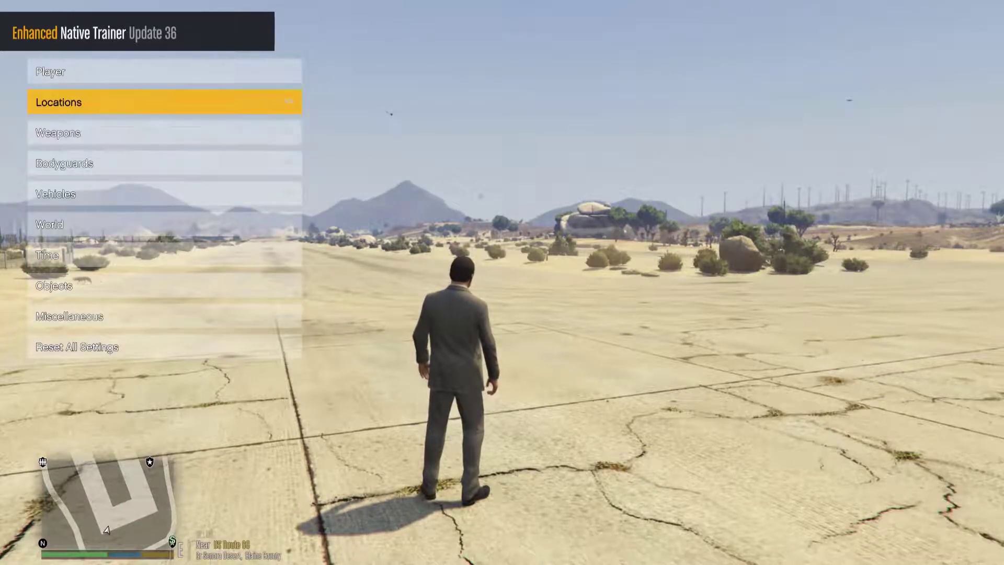
pyautogui.press('Down')
pyautogui.press('Down')
pyautogui.press('Down')
pyautogui.press('Down')
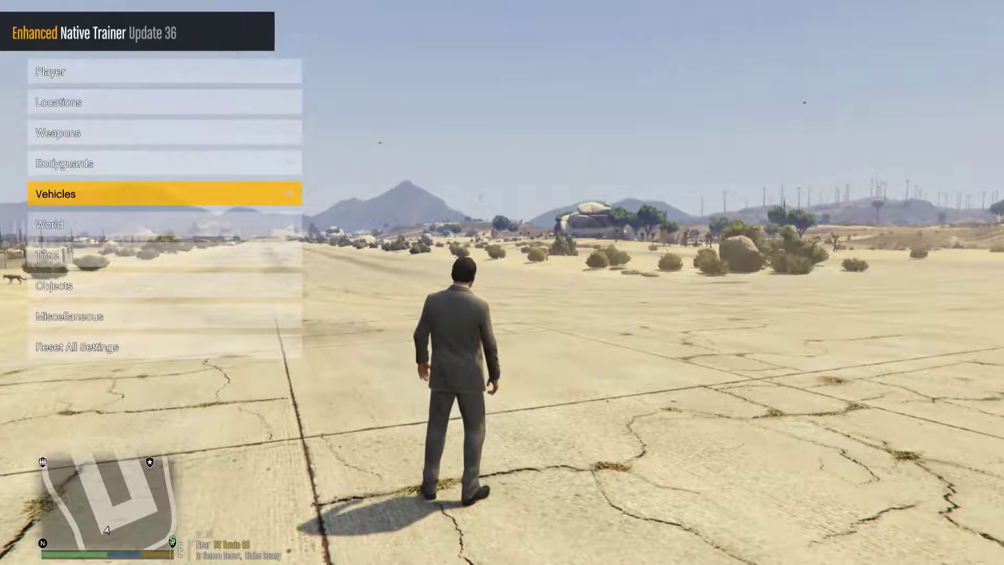